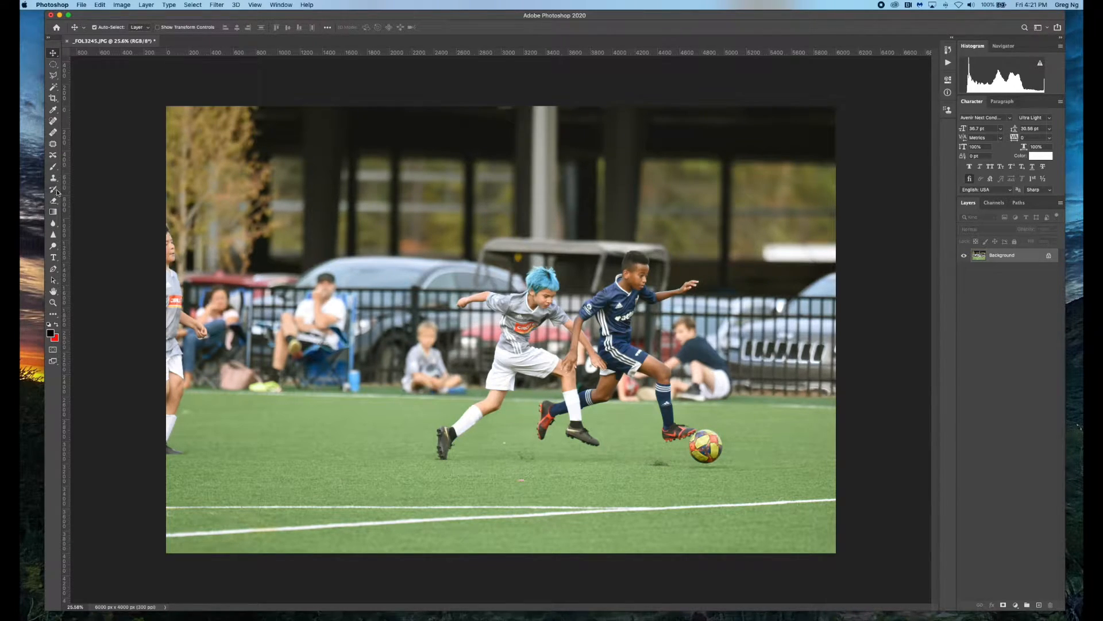
Frame a landscape crop at the 5:7 ratio around the two soccer players and the ball.
left_click(54, 98)
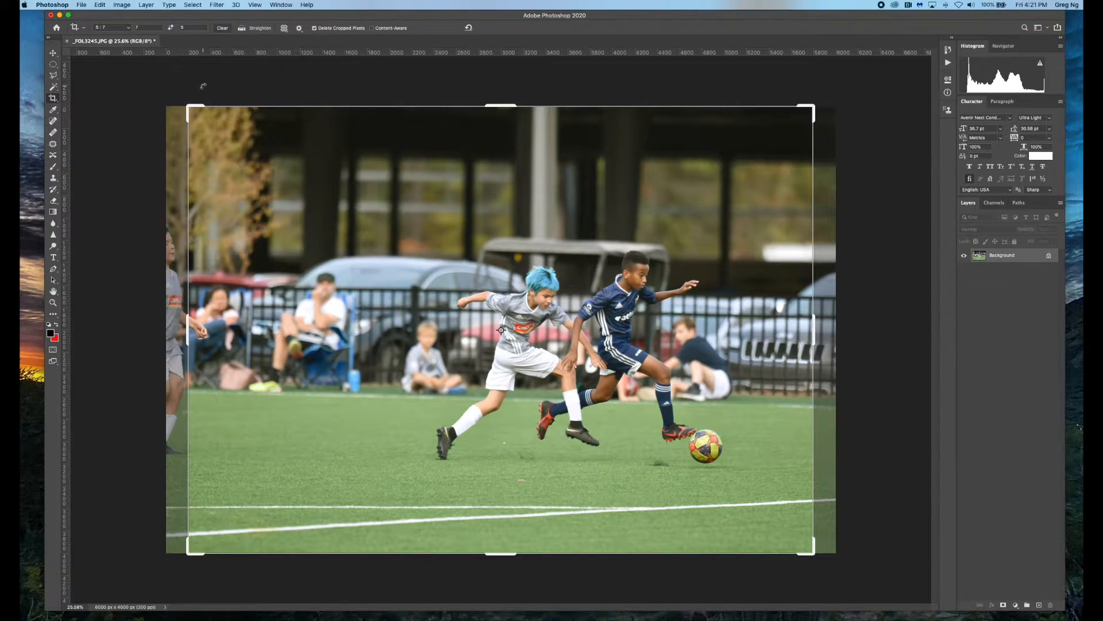
left_click(121, 29)
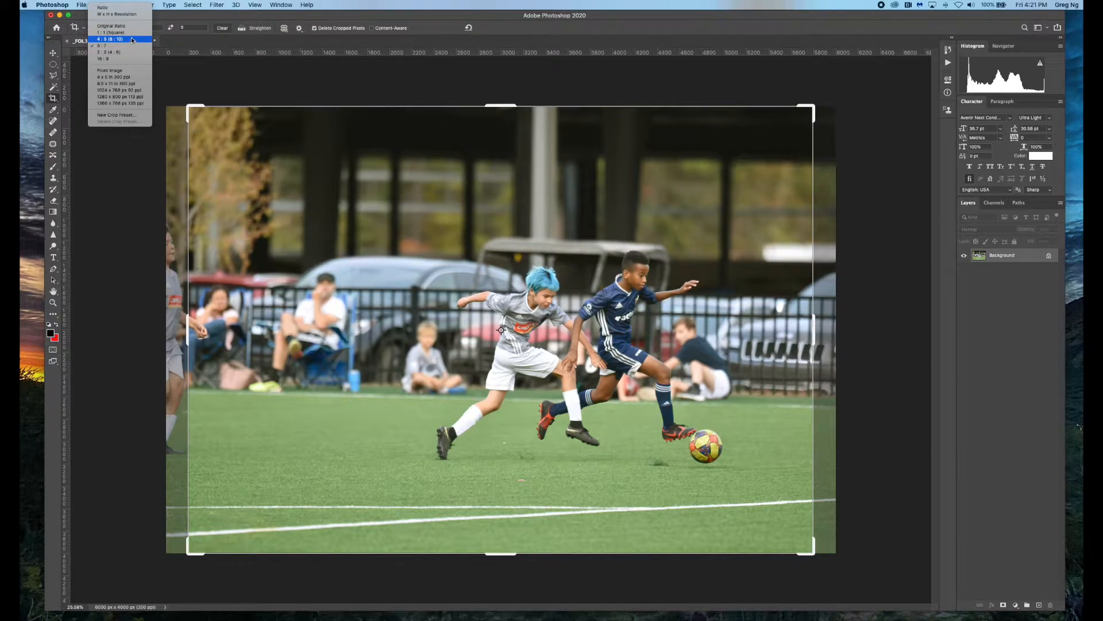
left_click(135, 188)
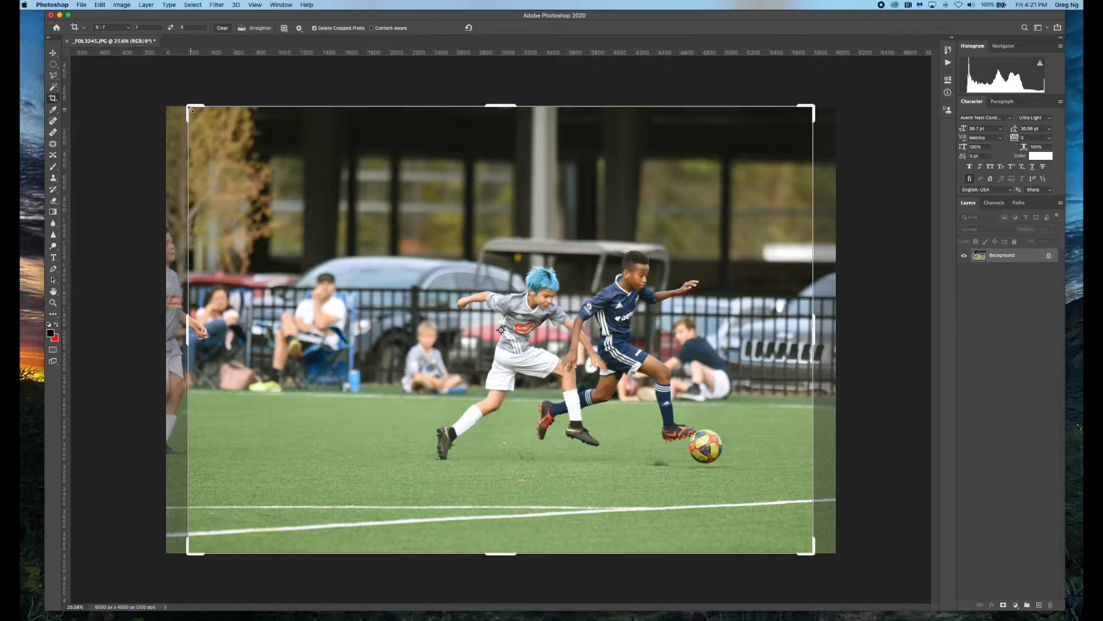
left_click_drag(189, 108, 280, 171)
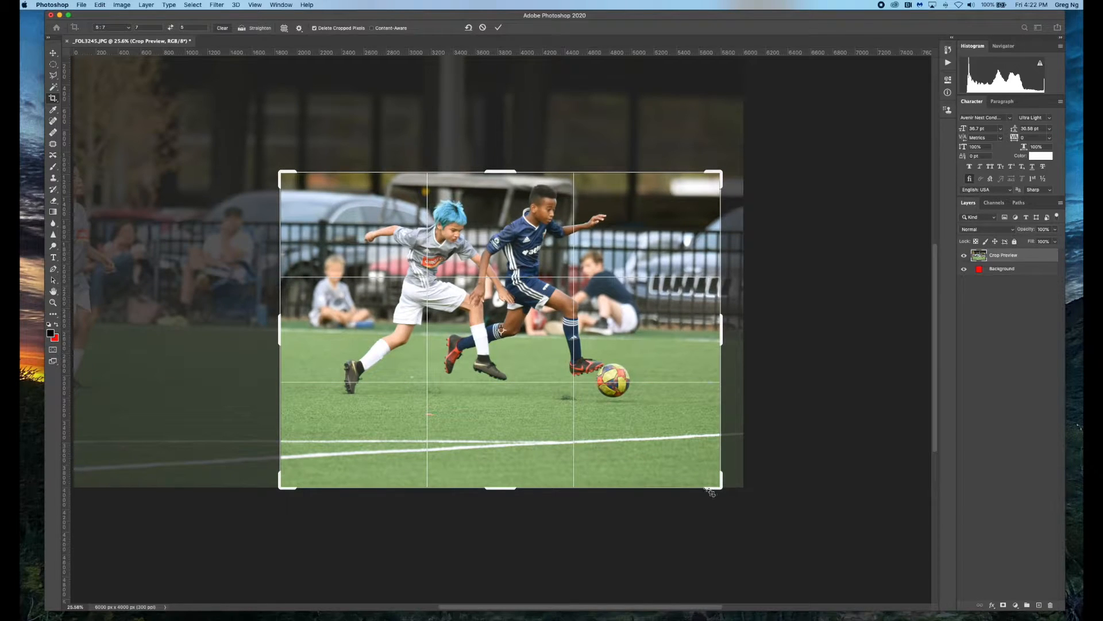
left_click_drag(711, 492, 621, 444)
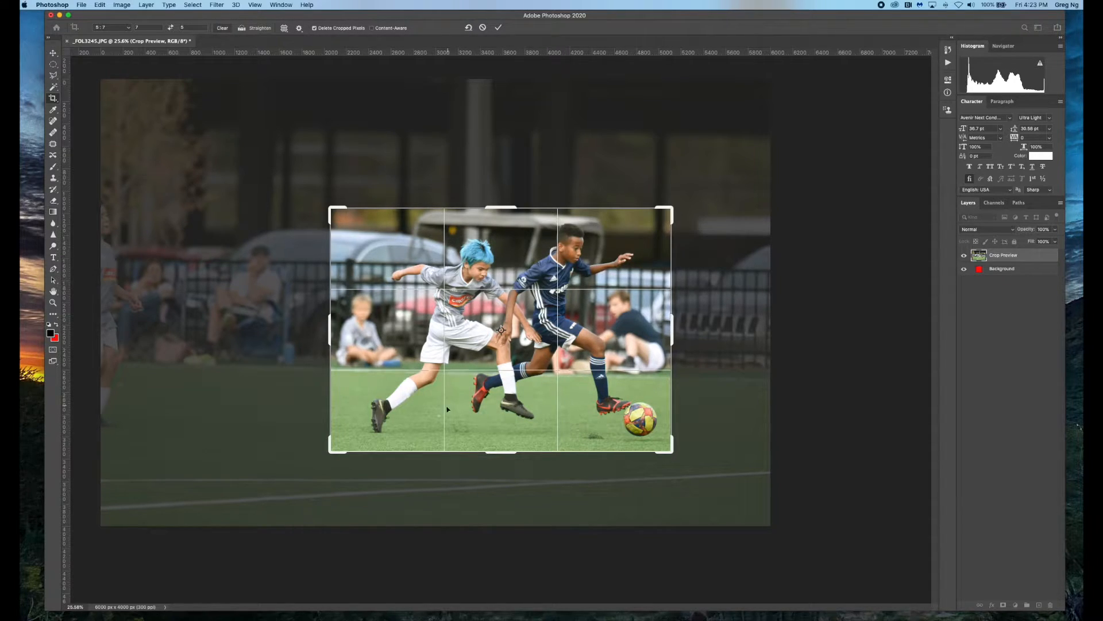
Adjust the crop margins around both players and shift the frame to leave more space in front of the ball.
left_click_drag(330, 450, 340, 444)
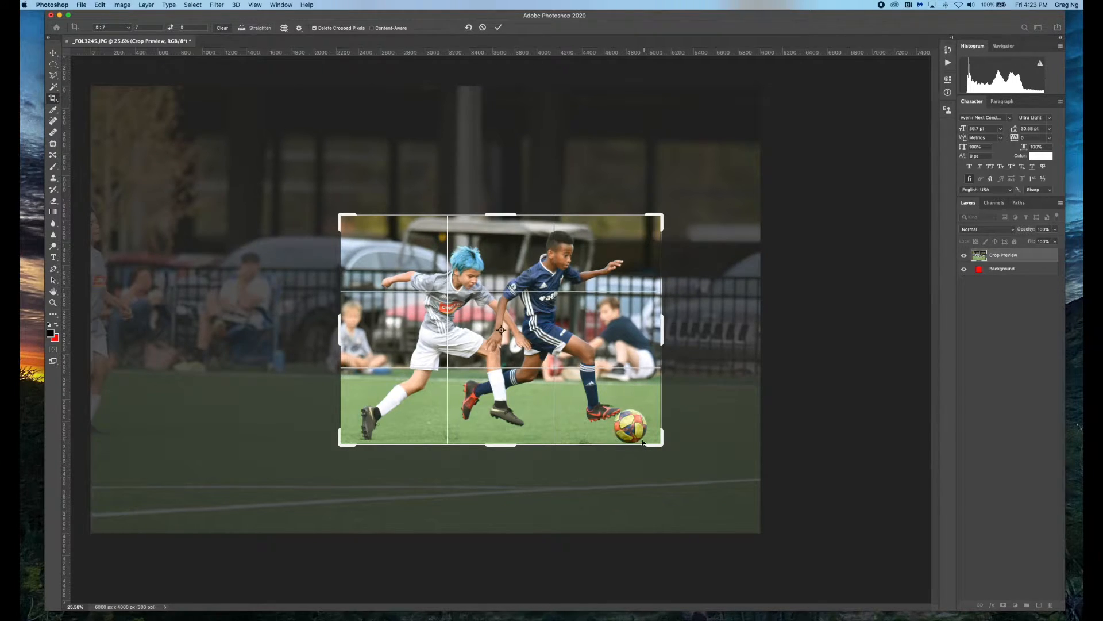
left_click_drag(339, 444, 327, 451)
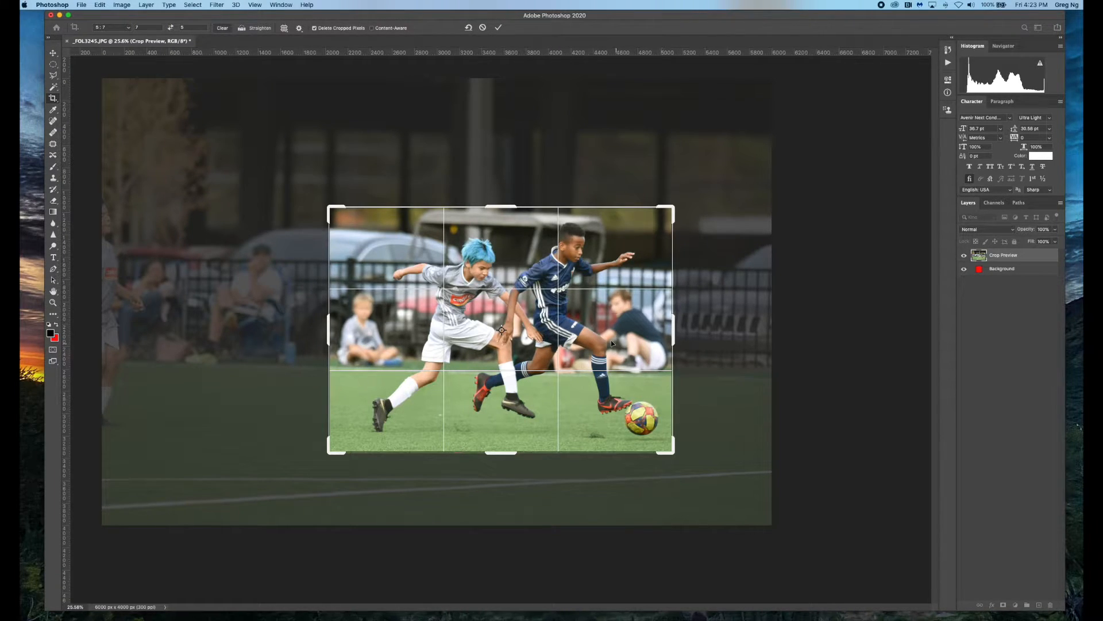
left_click_drag(601, 321, 579, 327)
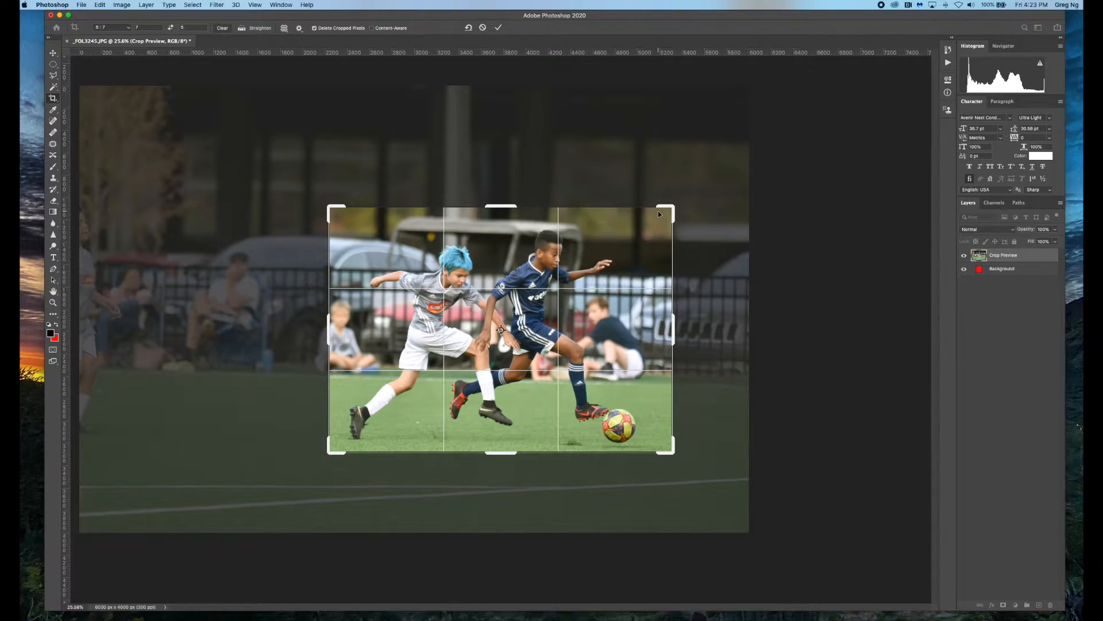
Try a wider crop frame, and tighten it back around both players to about 2996 × 2140 px.
left_click_drag(671, 206, 709, 180)
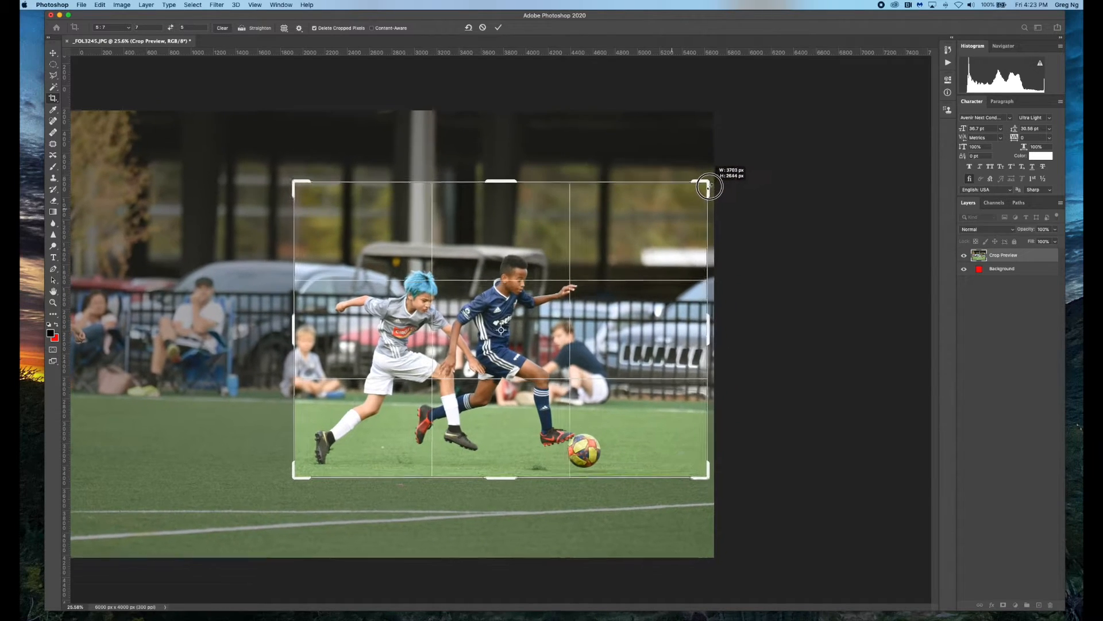
left_click_drag(649, 221, 652, 216)
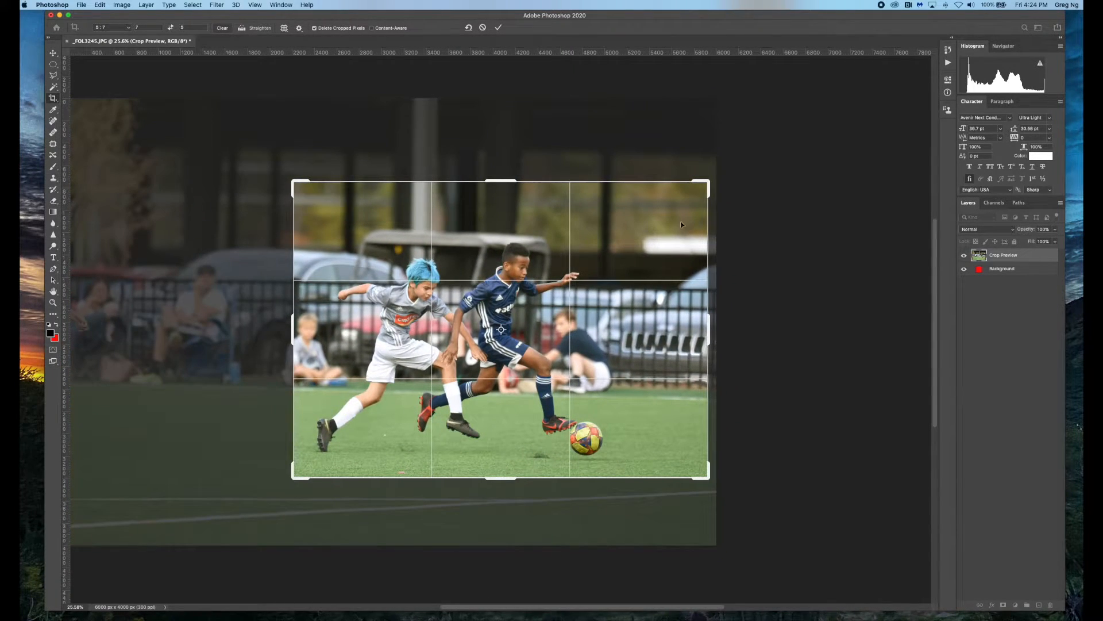
left_click_drag(708, 192, 659, 211)
left_click_drag(626, 249, 609, 263)
left_click_drag(341, 216, 373, 241)
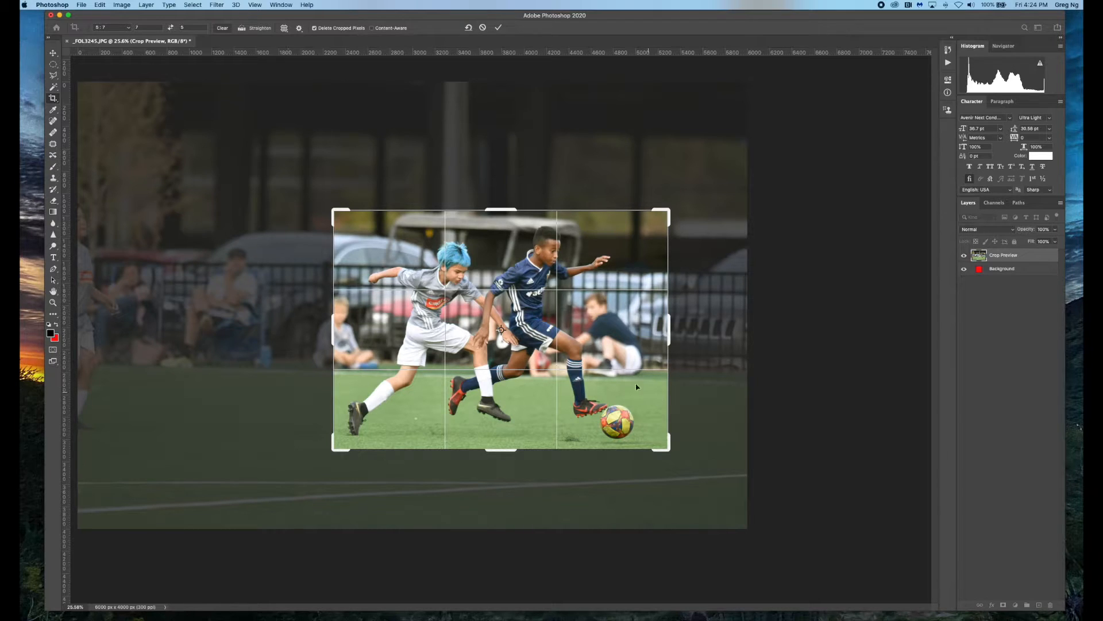
Try a slight rotation of the crop, return it to level, and apply the crop to the photo.
mouse_move(321, 198)
left_mouse_down()
mouse_move(315, 206)
mouse_move(333, 190)
left_mouse_up()
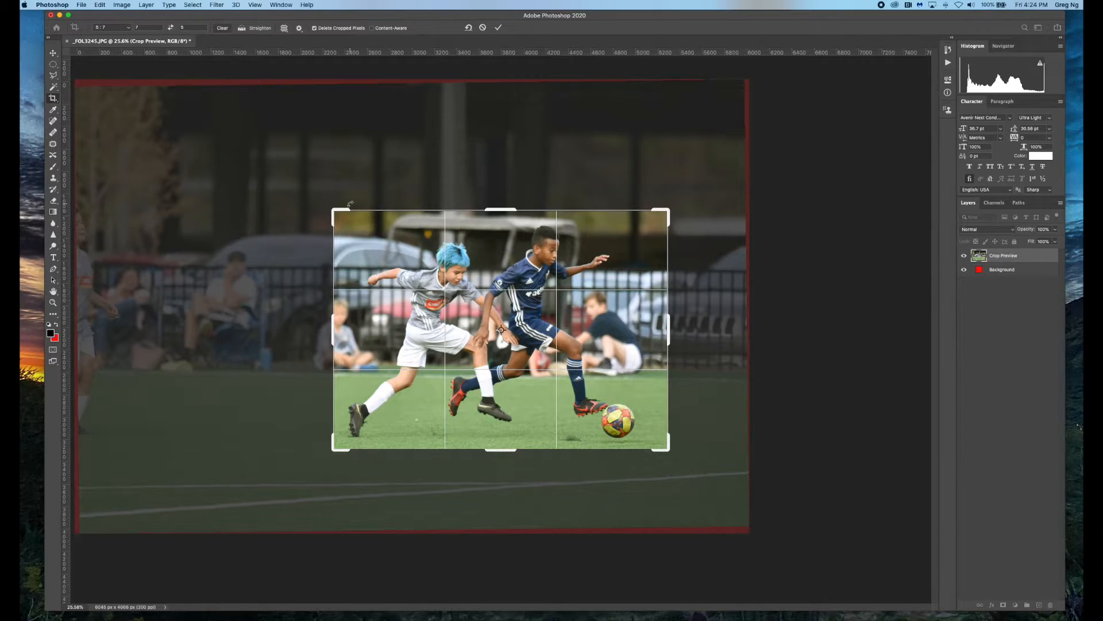
left_click_drag(333, 204, 328, 203)
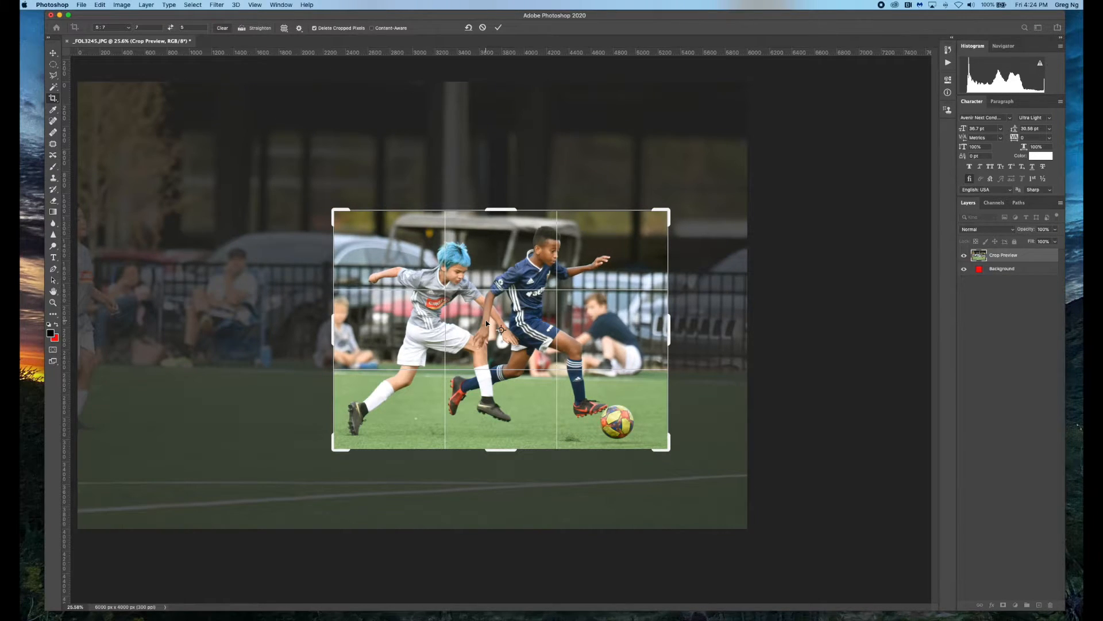
key("Return")
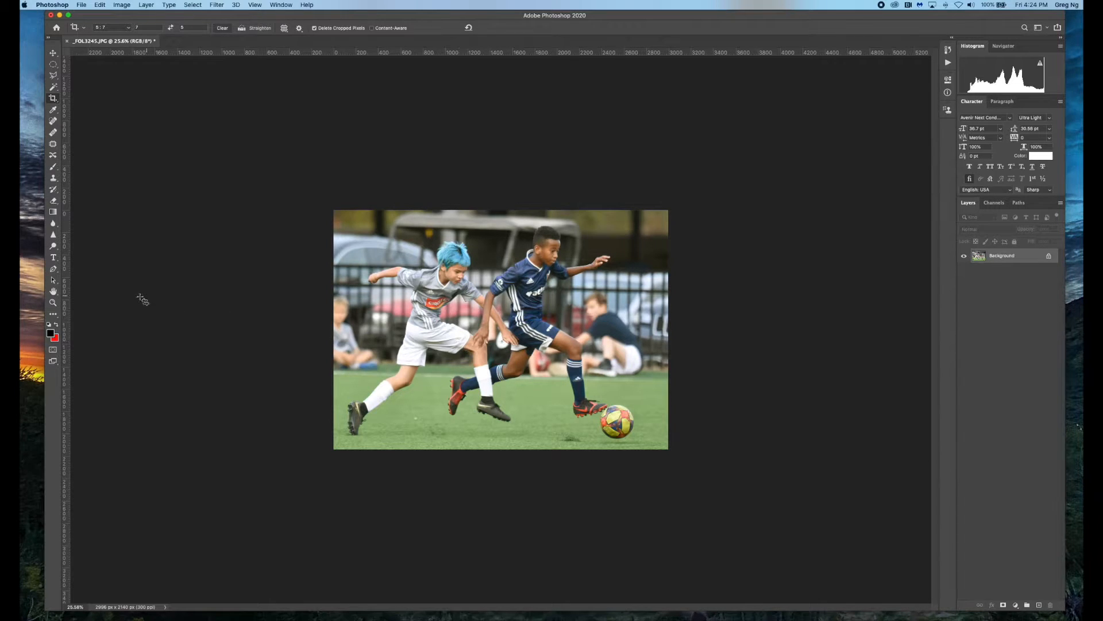
left_click(53, 303)
left_click(483, 343)
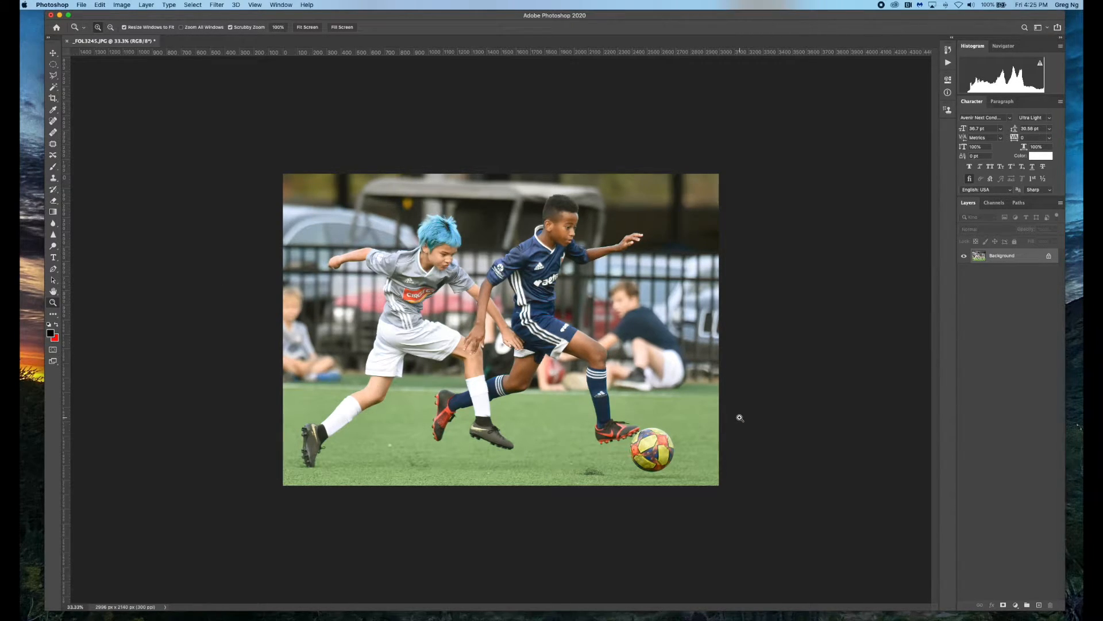
key("super+l")
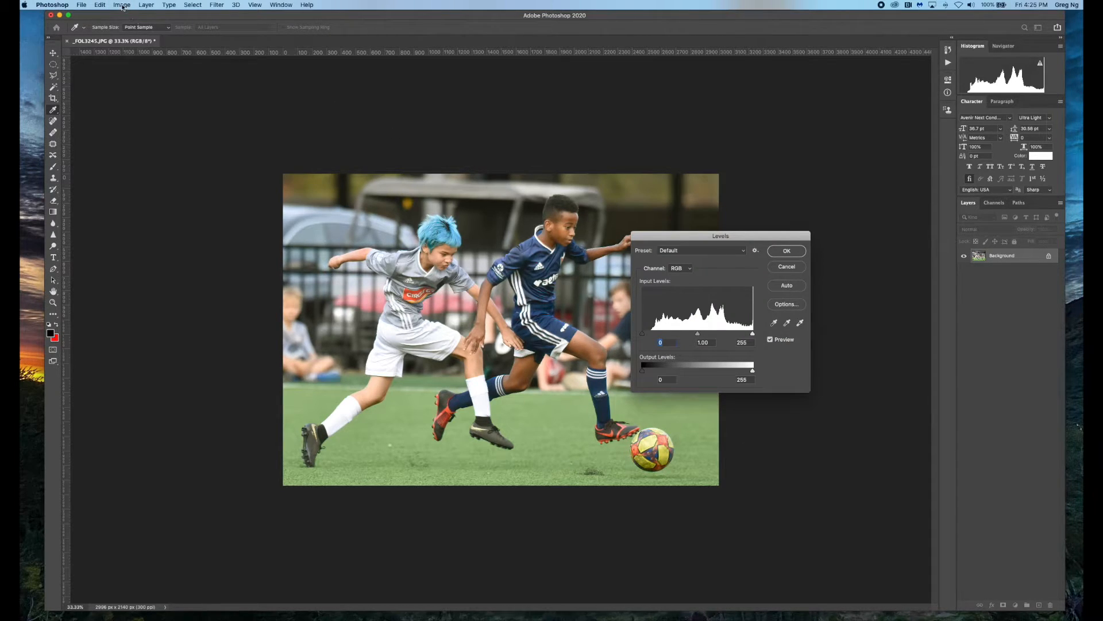
left_click(102, 6)
mouse_move(120, 6)
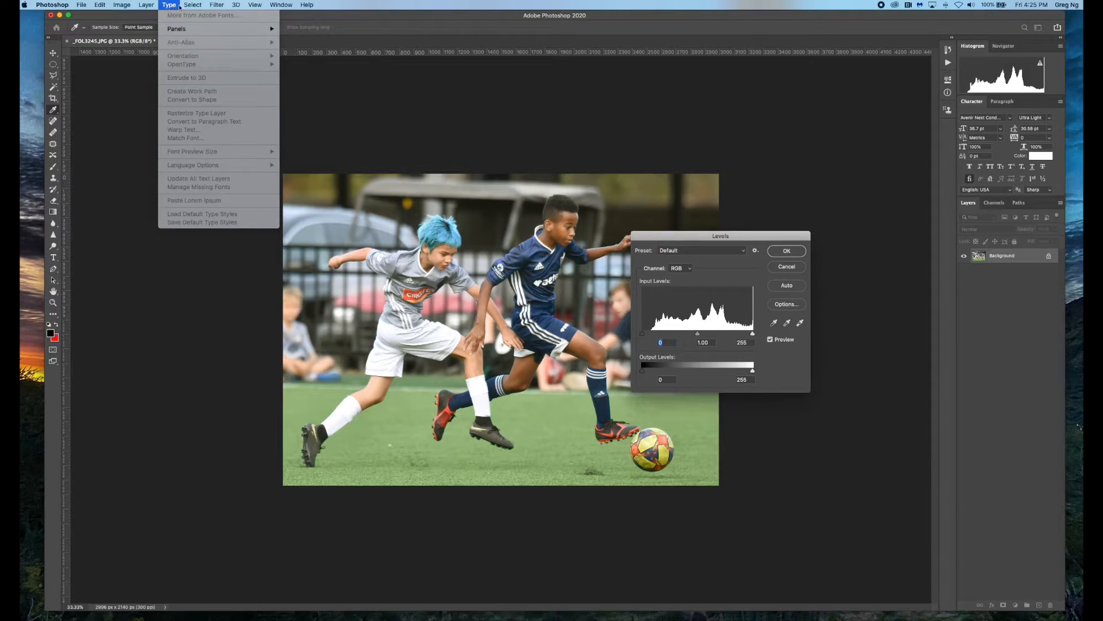
mouse_move(197, 7)
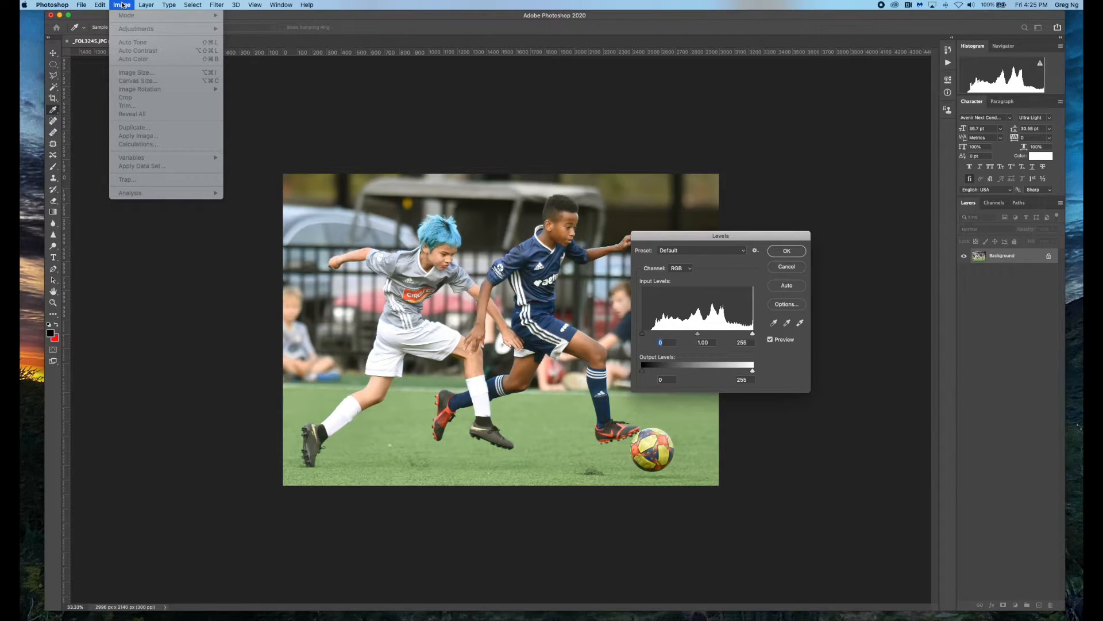
left_click(122, 4)
left_click(786, 270)
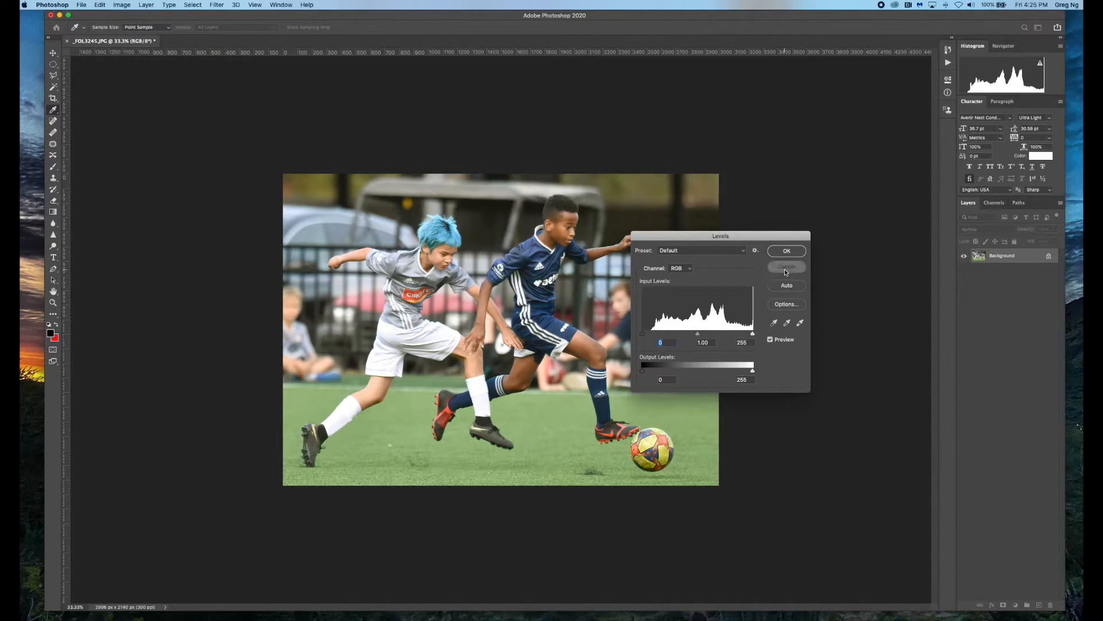
Start a Levels adjustment on the RGB channel and raise the shadow input level to 20.
left_click(122, 5)
mouse_move(124, 31)
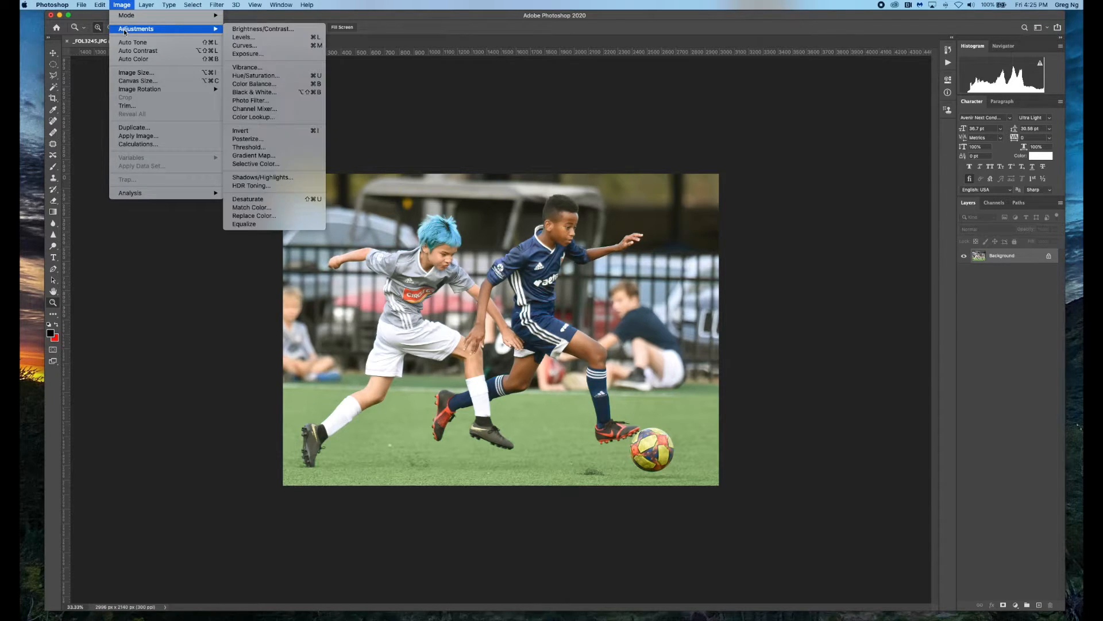
left_click(262, 37)
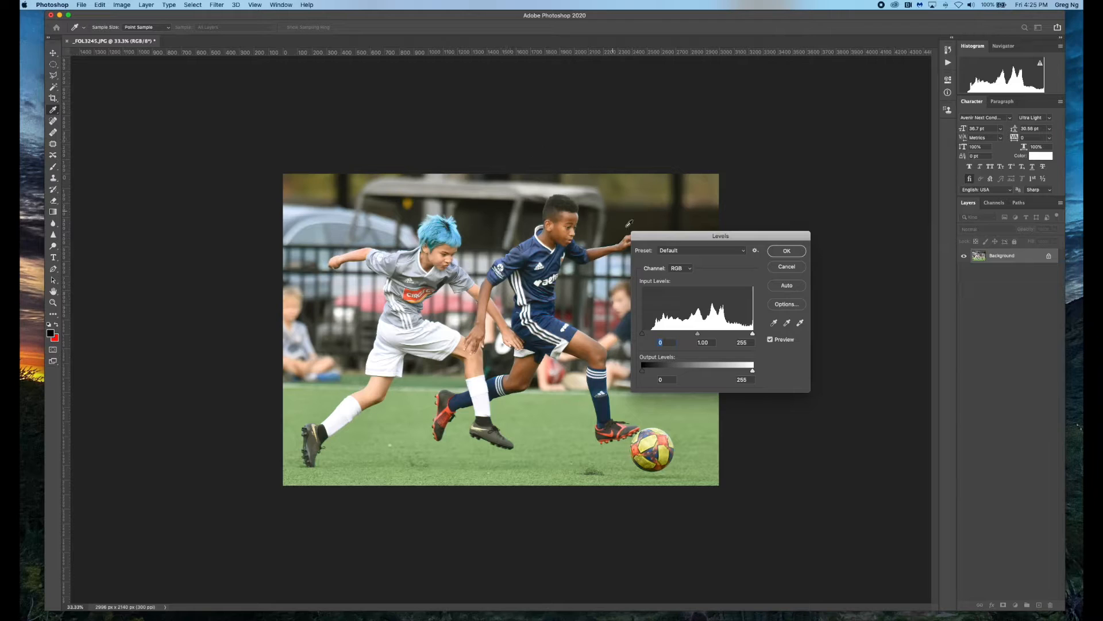
left_click_drag(653, 236, 745, 202)
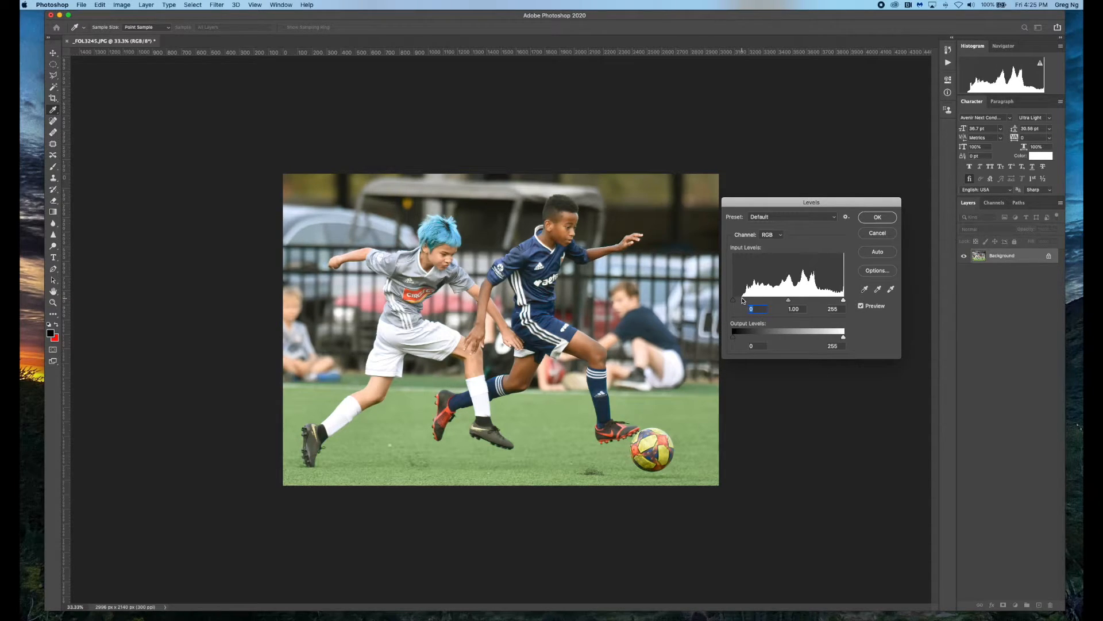
left_click_drag(733, 301, 742, 302)
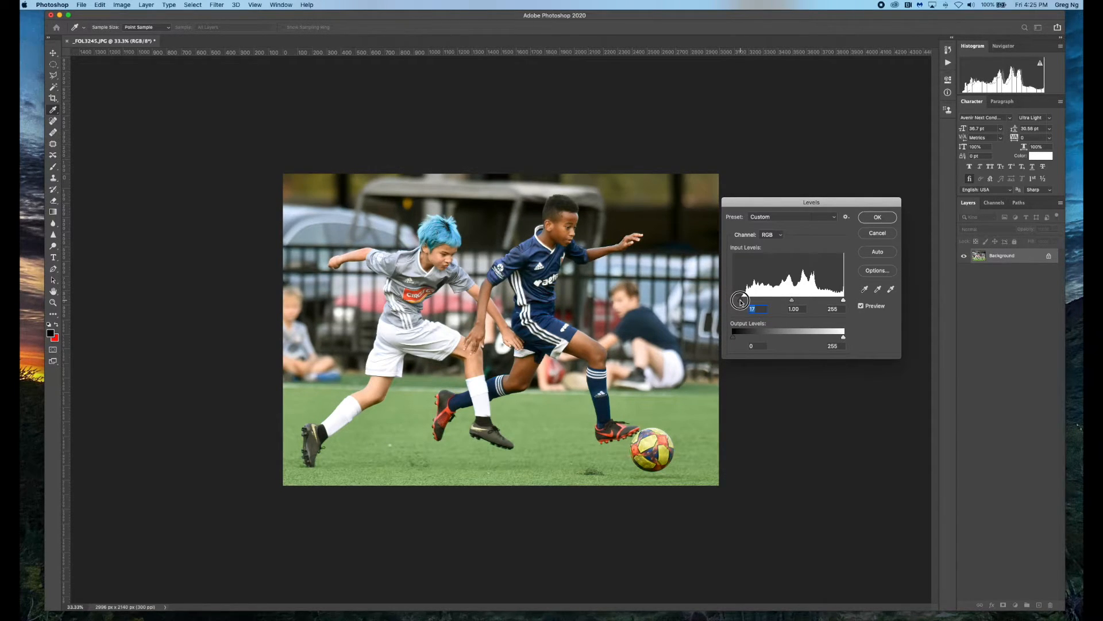
left_click_drag(742, 303, 742, 303)
Set the Levels midtones to 1.06 and the shadow input to 18, apply them, and compare the result with the original photo.
left_click(793, 301)
left_click_drag(793, 301, 785, 302)
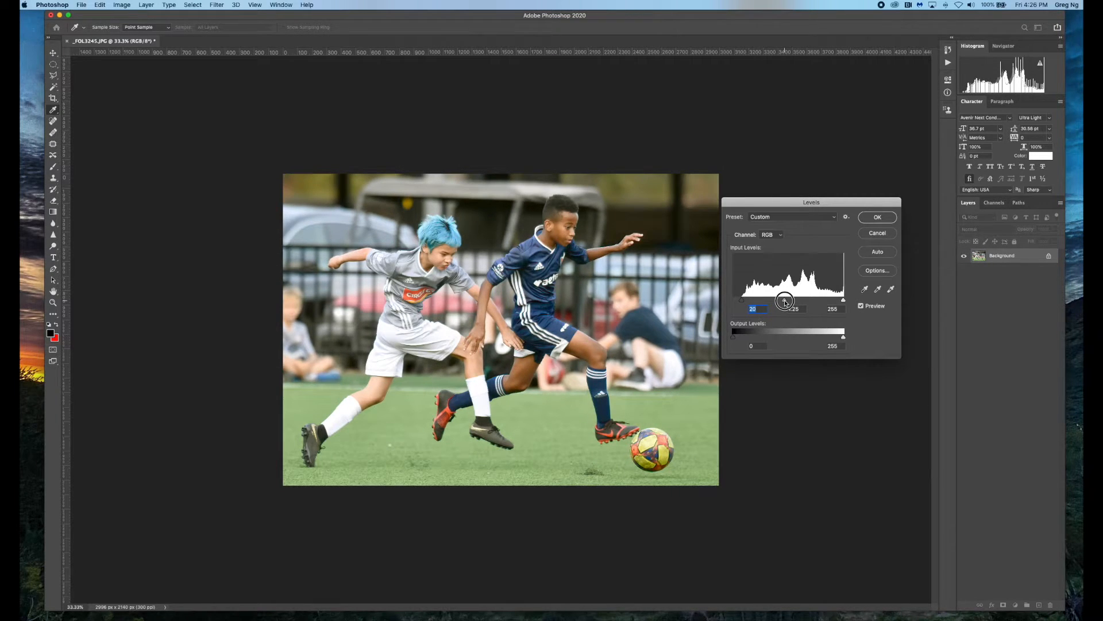
left_click_drag(786, 303, 790, 303)
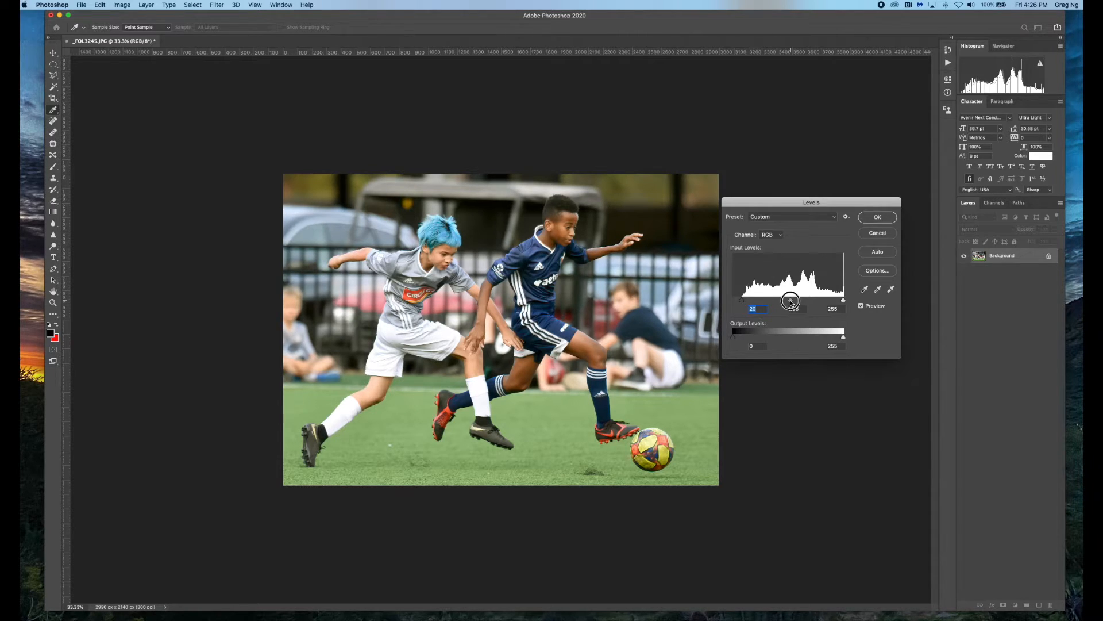
left_click_drag(791, 303, 791, 301)
key("Tab")
mouse_move(741, 300)
left_mouse_down()
mouse_move(732, 301)
mouse_move(742, 301)
left_mouse_up()
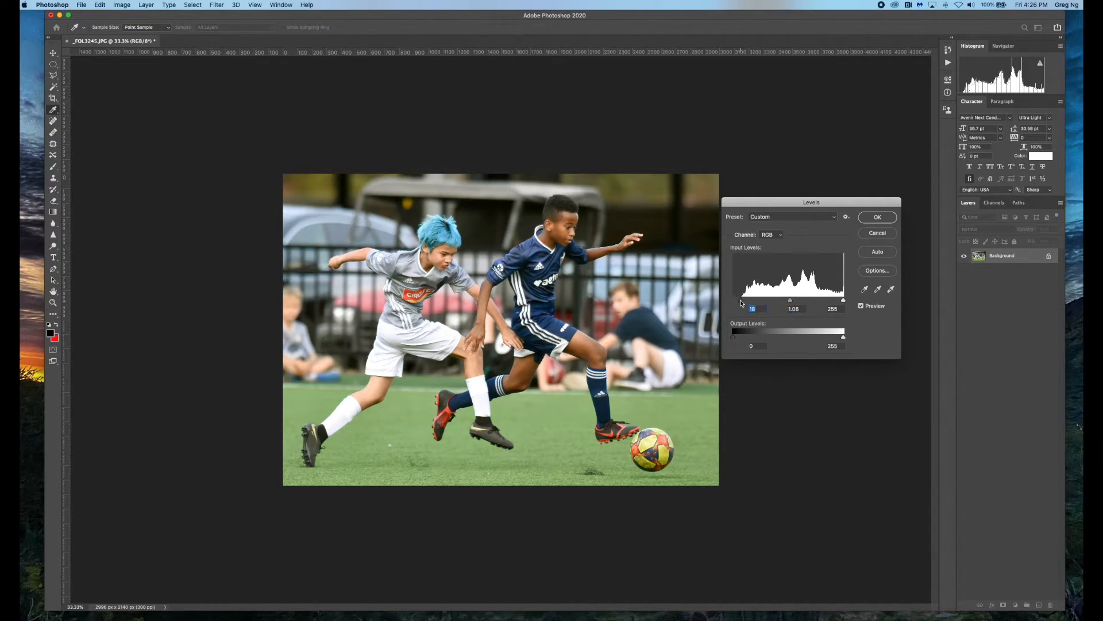
left_click(869, 220)
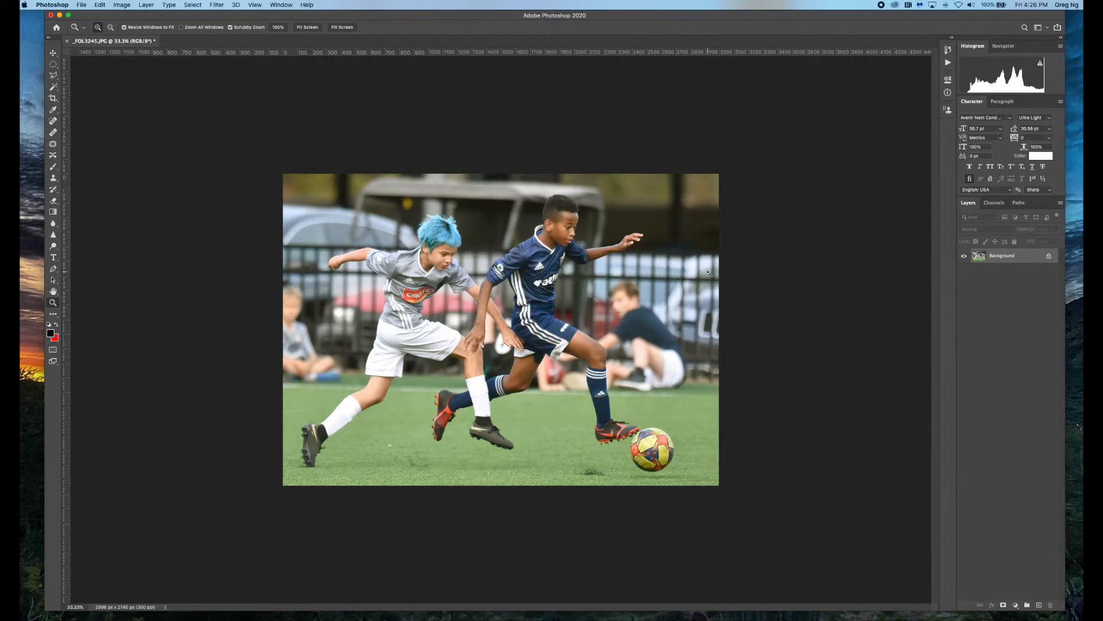
key("super+z")
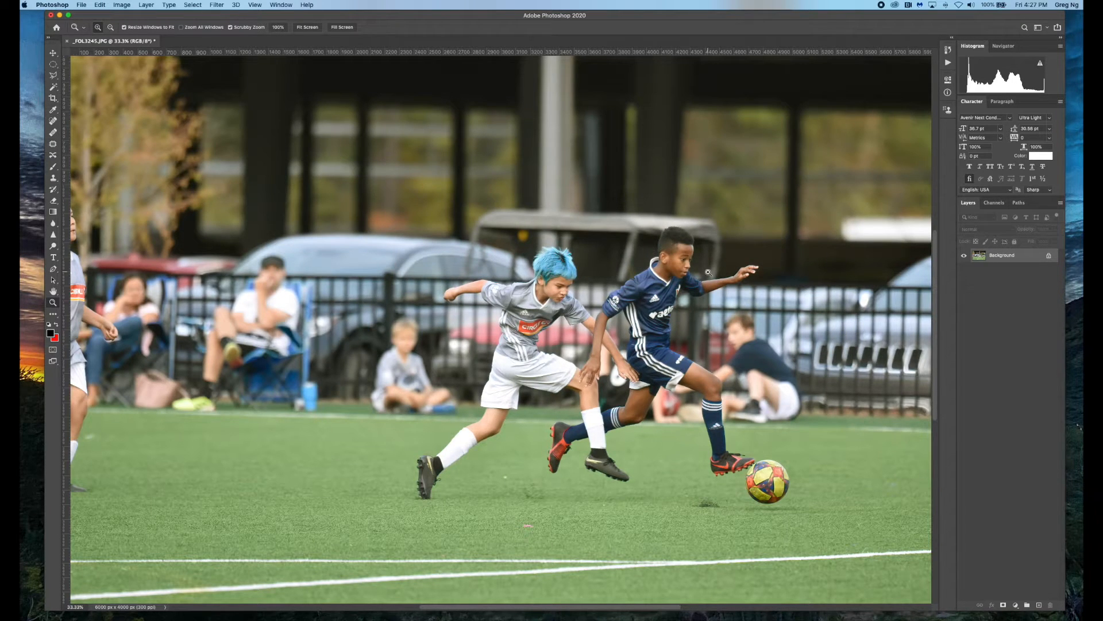
key("super+shift+z")
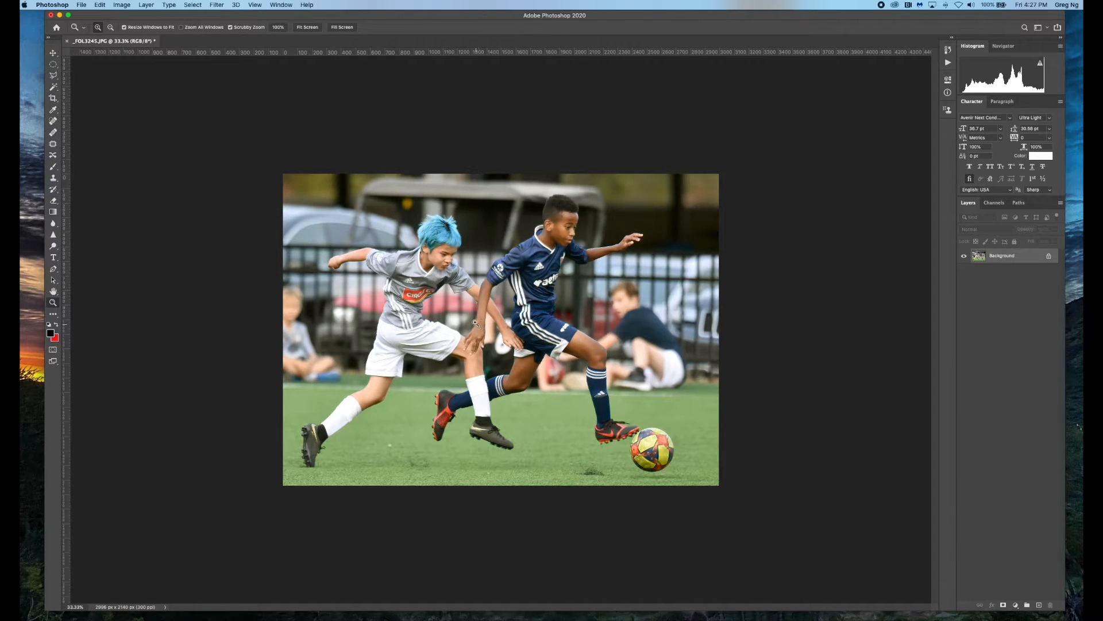
Apply a Color Balance adjustment that shifts the midtones slightly from yellow toward blue.
left_click(117, 4)
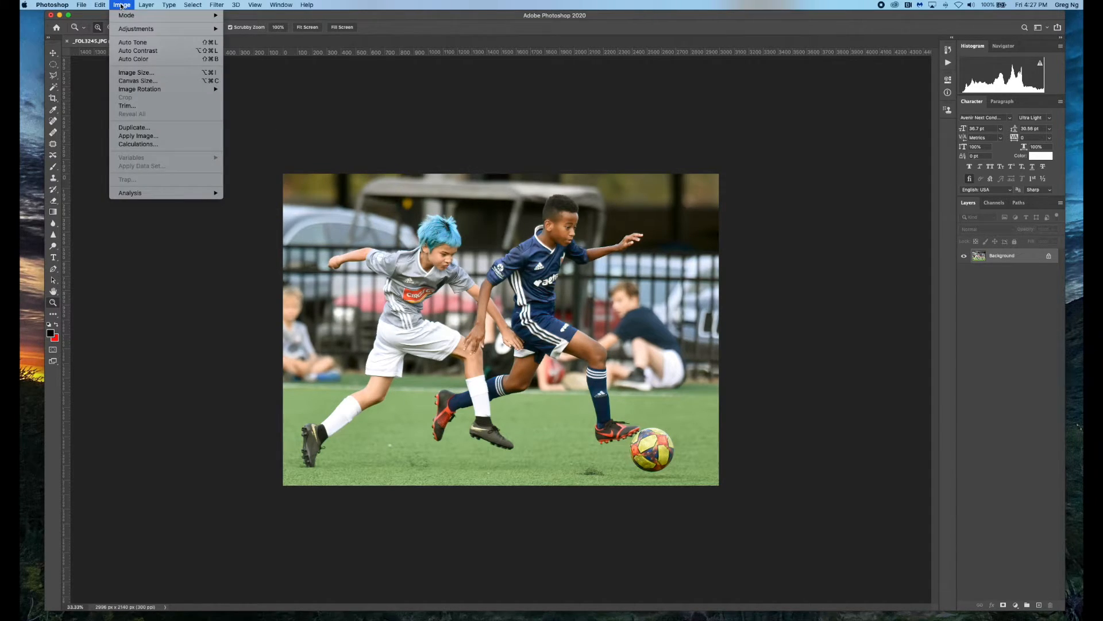
mouse_move(130, 29)
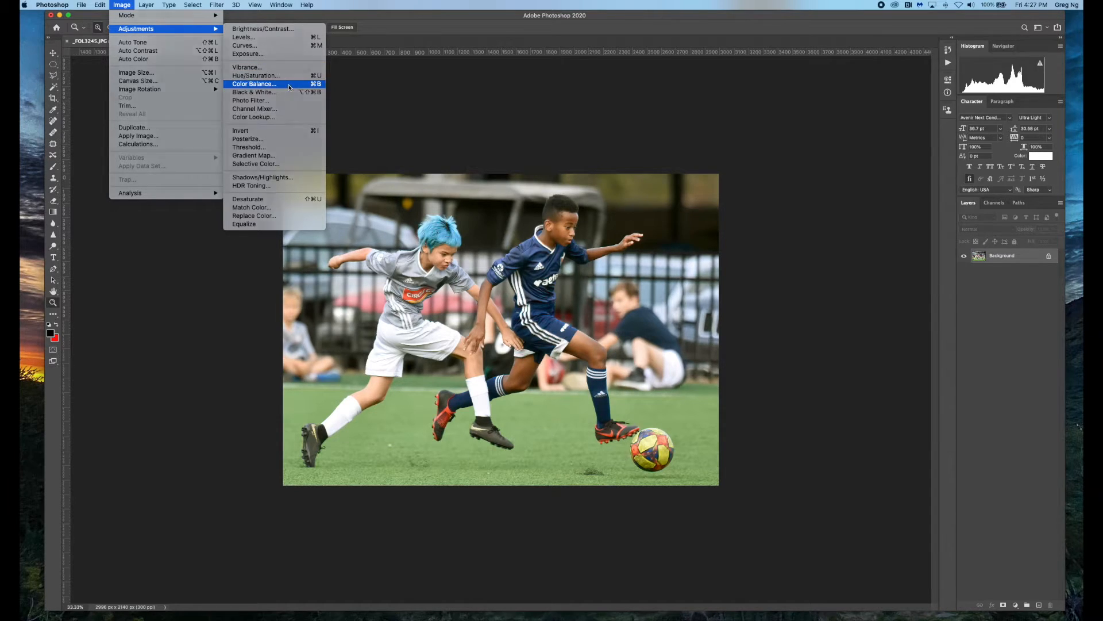
left_click(287, 85)
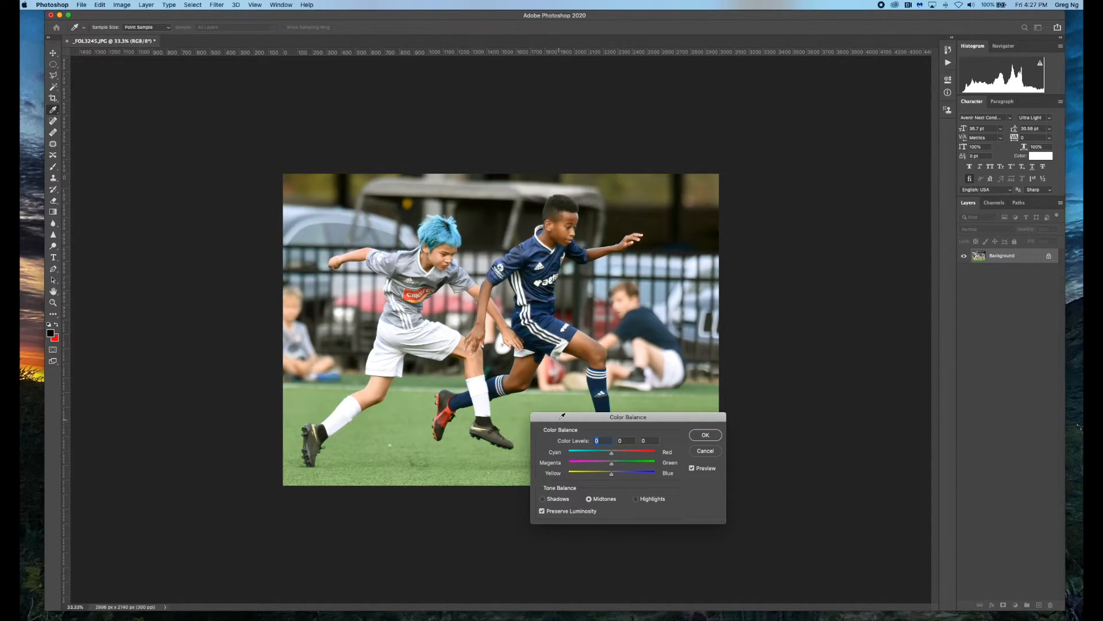
left_click_drag(562, 415, 673, 282)
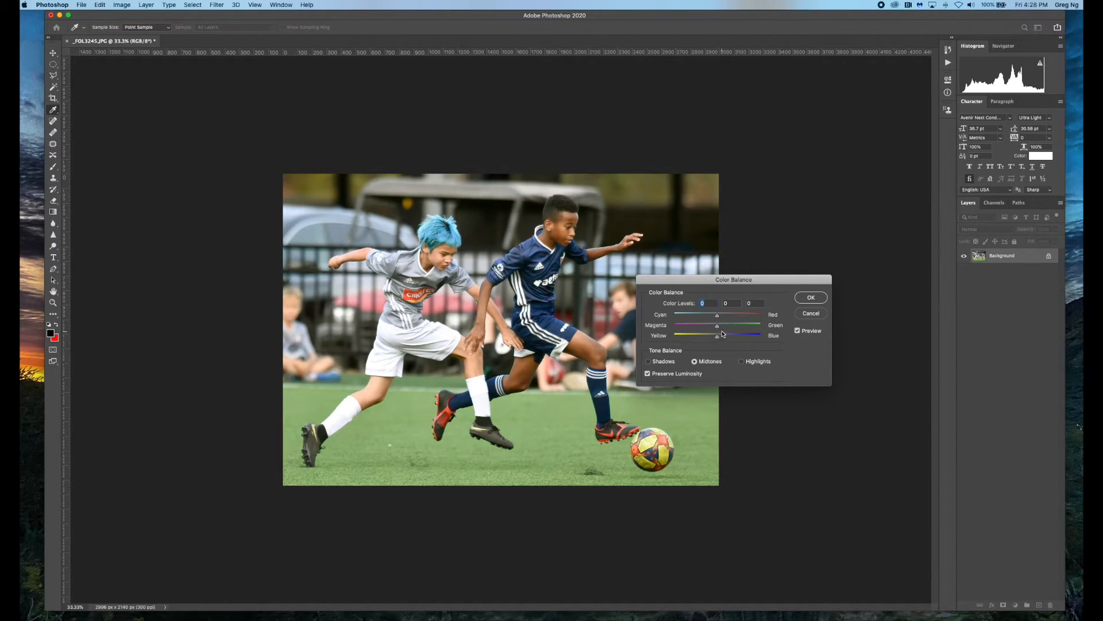
mouse_move(718, 339)
left_mouse_down()
mouse_move(774, 346)
mouse_move(655, 344)
mouse_move(718, 343)
left_mouse_up()
left_click_drag(718, 343, 719, 344)
left_click_drag(718, 338, 725, 338)
left_click(811, 297)
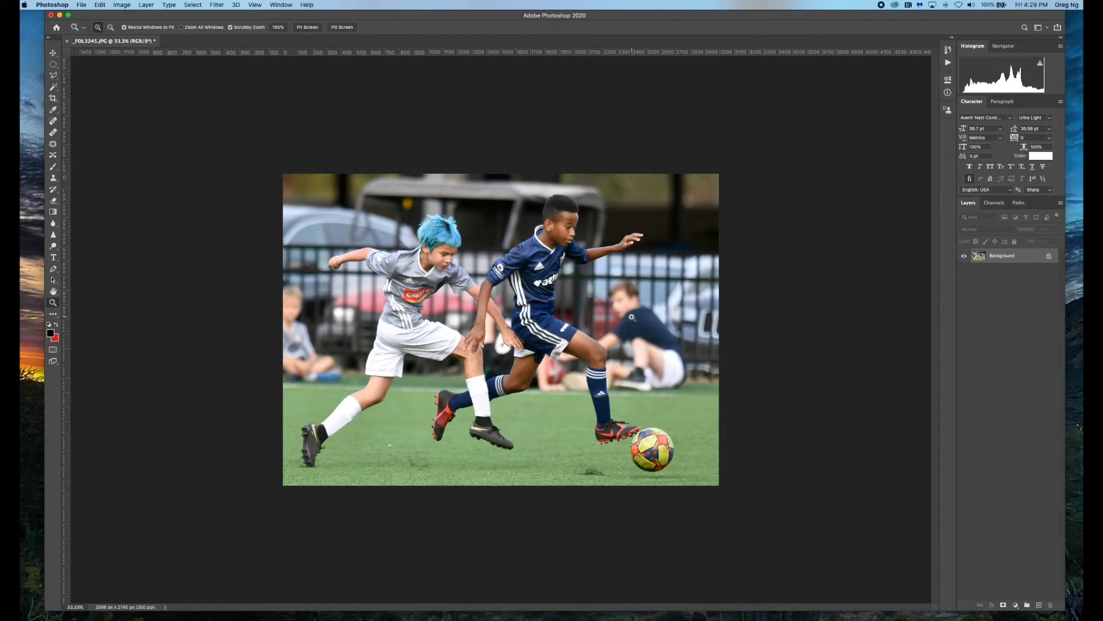
Heal the two white specks on the grass between the players' feet with the Spot Healing Brush.
left_click(54, 303)
left_click_drag(390, 449, 457, 491)
scroll(457, 490, "down", 5)
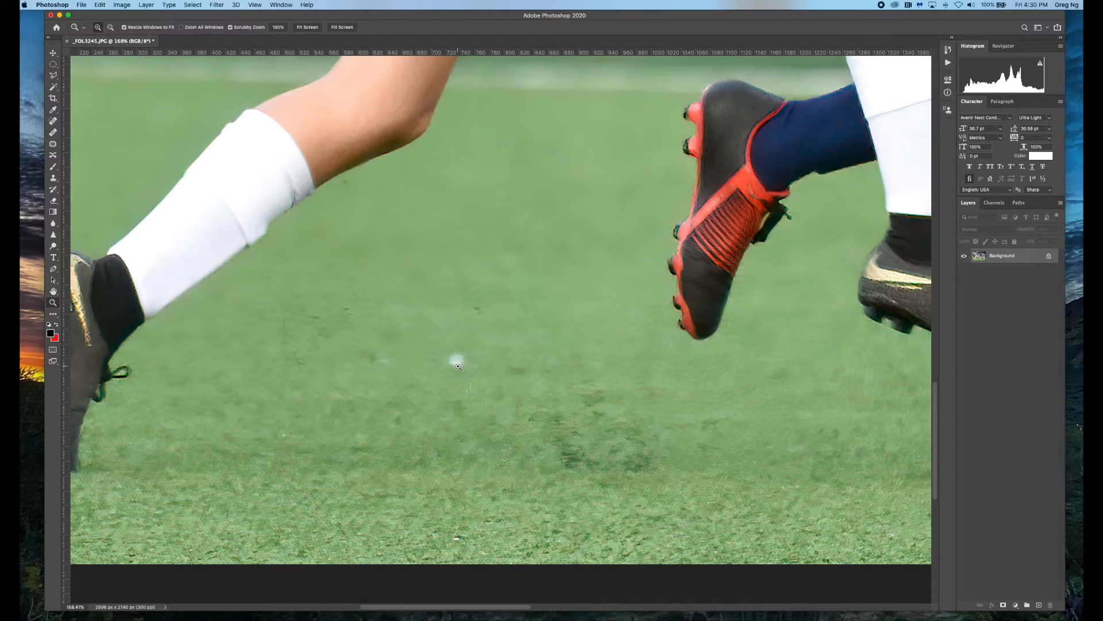
left_click(53, 122)
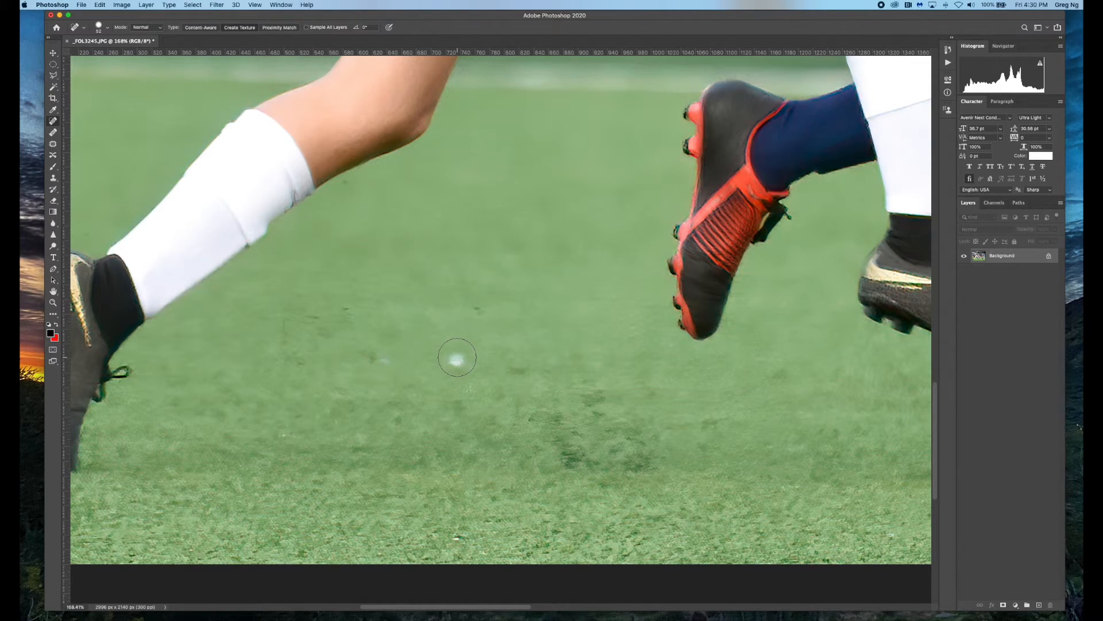
left_click(457, 359)
left_click(383, 358)
key("super+0")
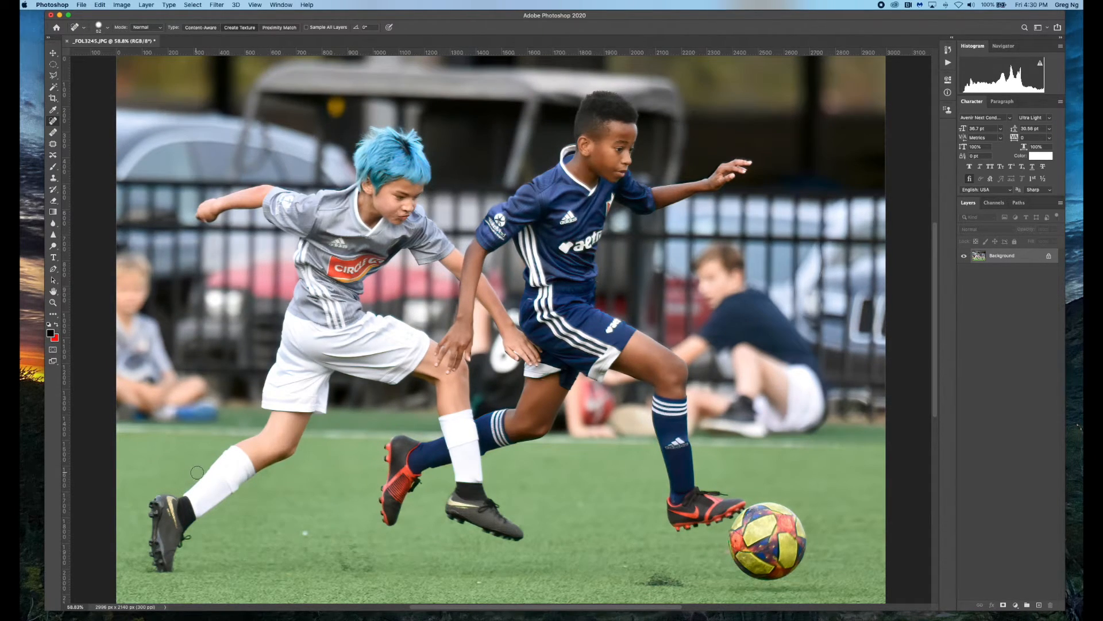
Clone clean grass over the brighter white speck using a 51 px Clone Stamp brush with 100% hardness.
left_click(52, 302)
left_click_drag(292, 550, 357, 583)
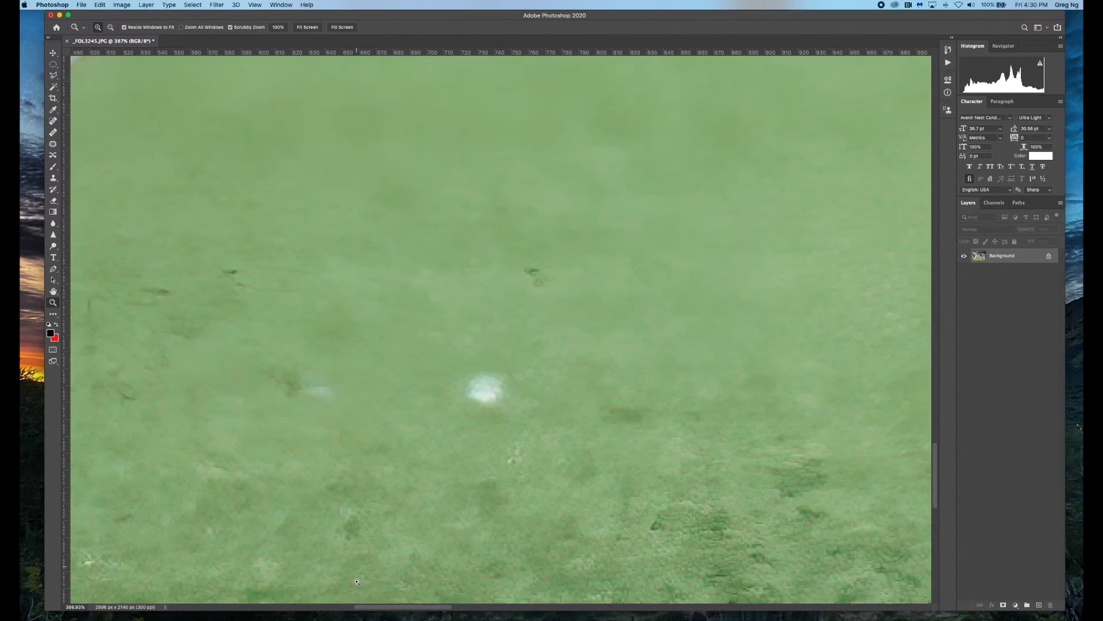
scroll(357, 582, "down", 2)
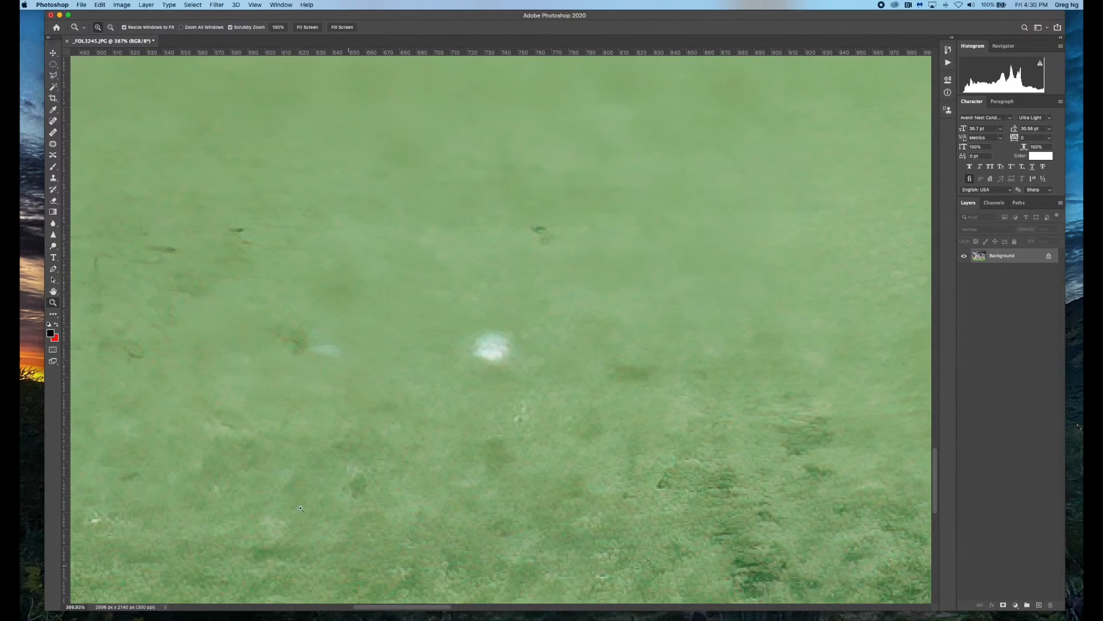
left_click(54, 179)
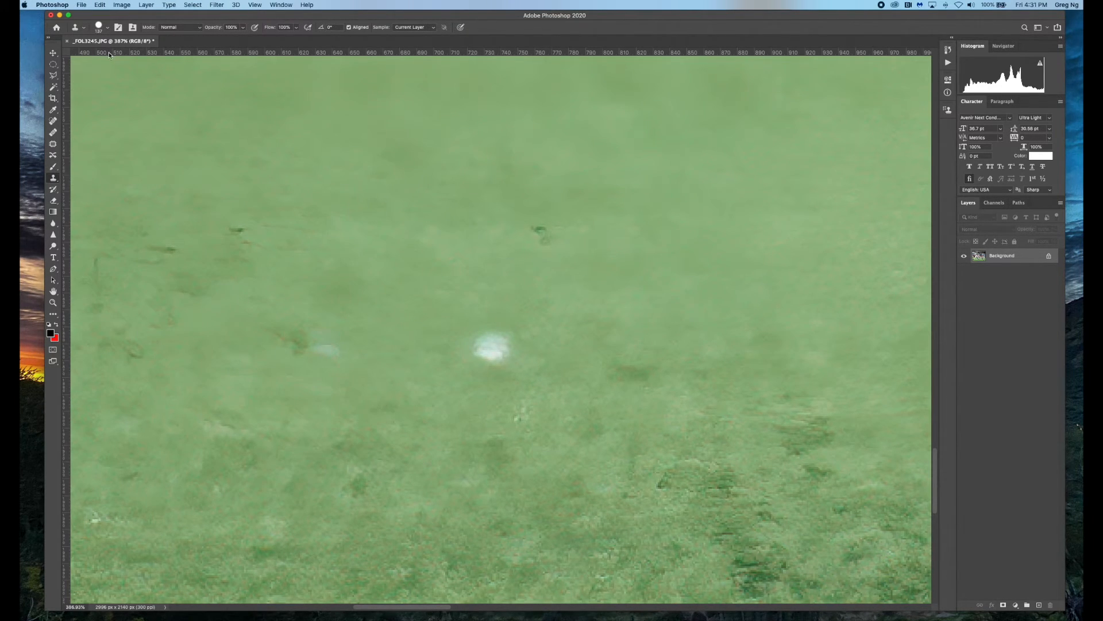
left_click(107, 29)
left_click_drag(126, 56, 106, 55)
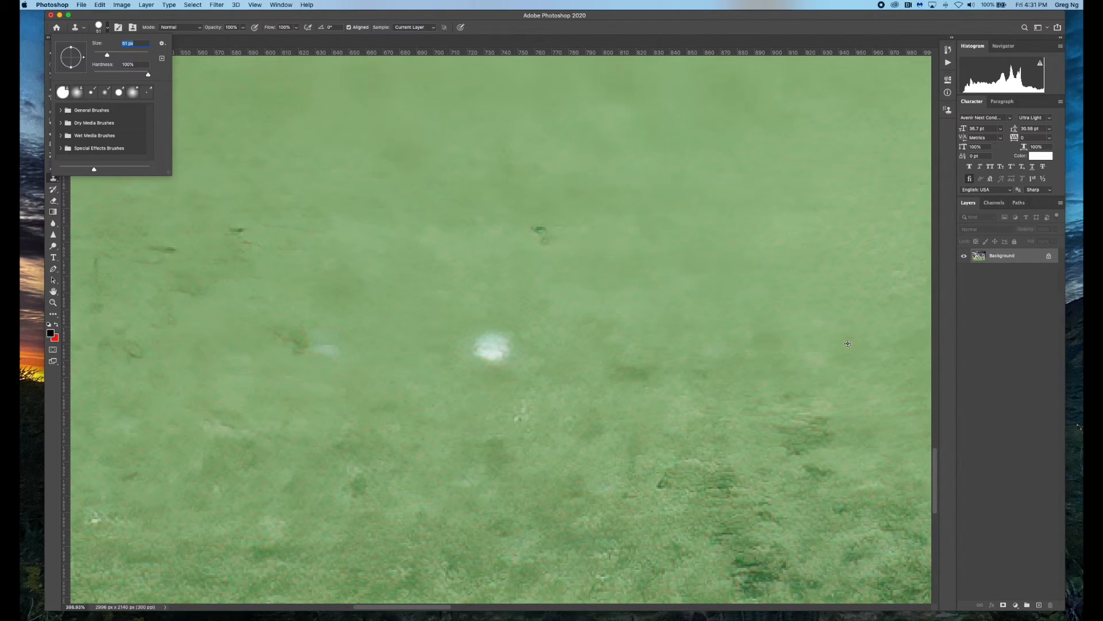
key("Return")
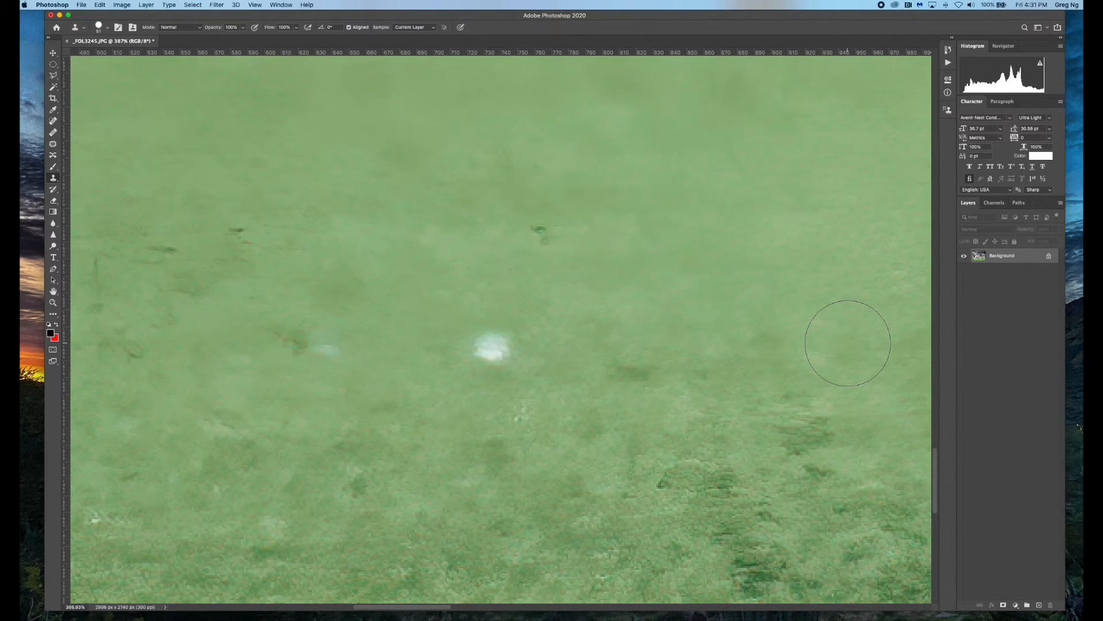
left_click_drag(525, 345, 504, 350)
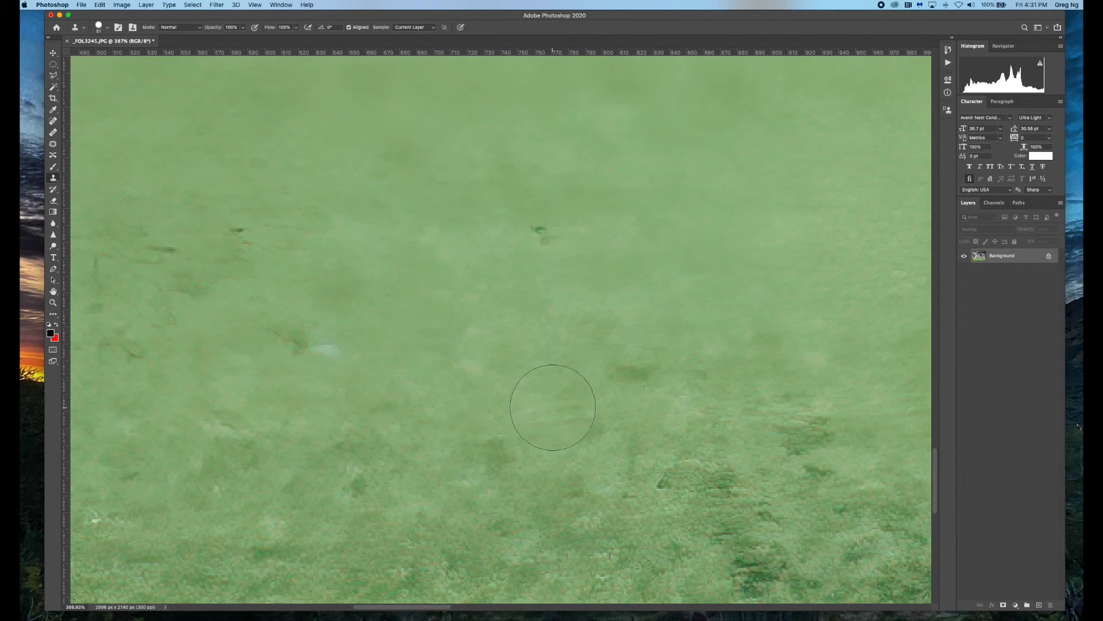
Lower the Clone Stamp hardness to 44% and undo the cloning over the white speck.
left_click(107, 29)
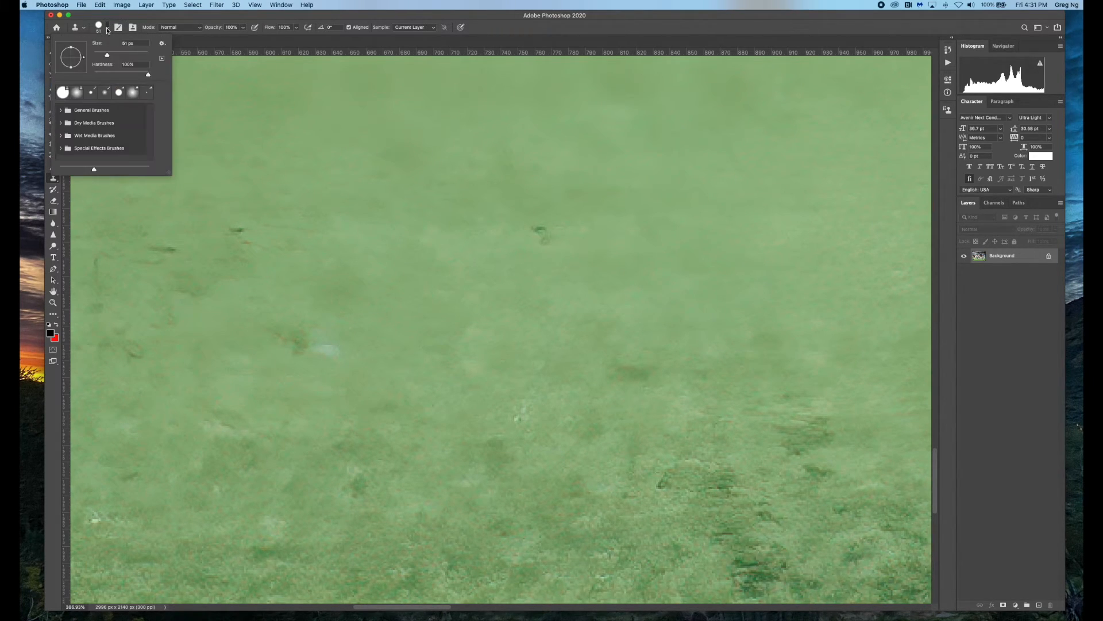
left_click_drag(148, 76, 118, 76)
key("super+z")
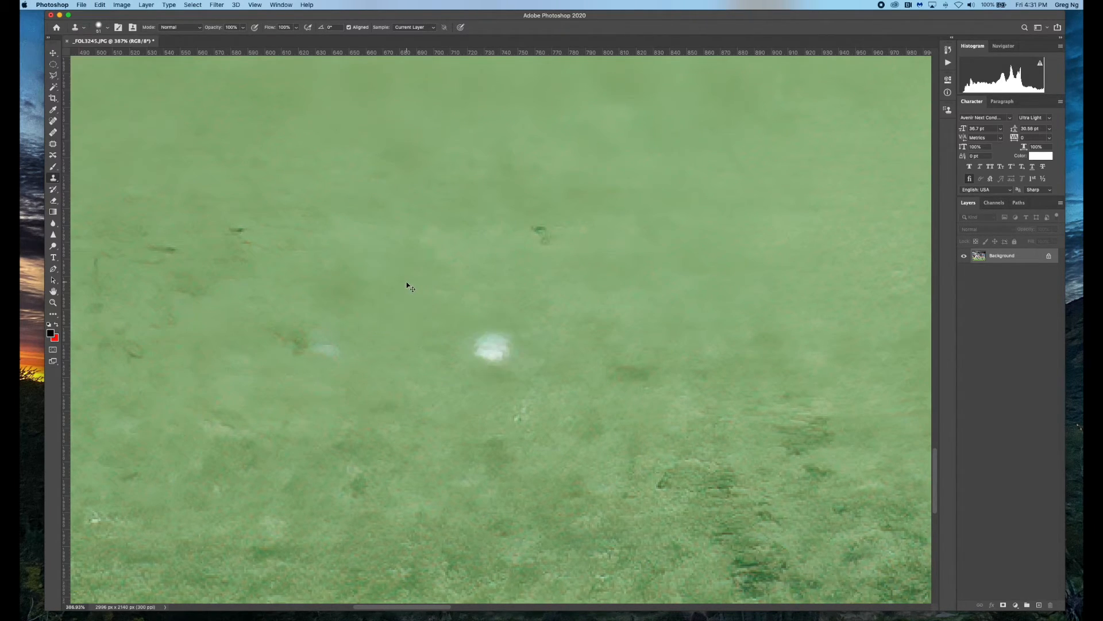
Remove the white specks and other small blemishes on the grass with the Spot Healing Brush.
left_click(53, 120)
left_click(494, 344)
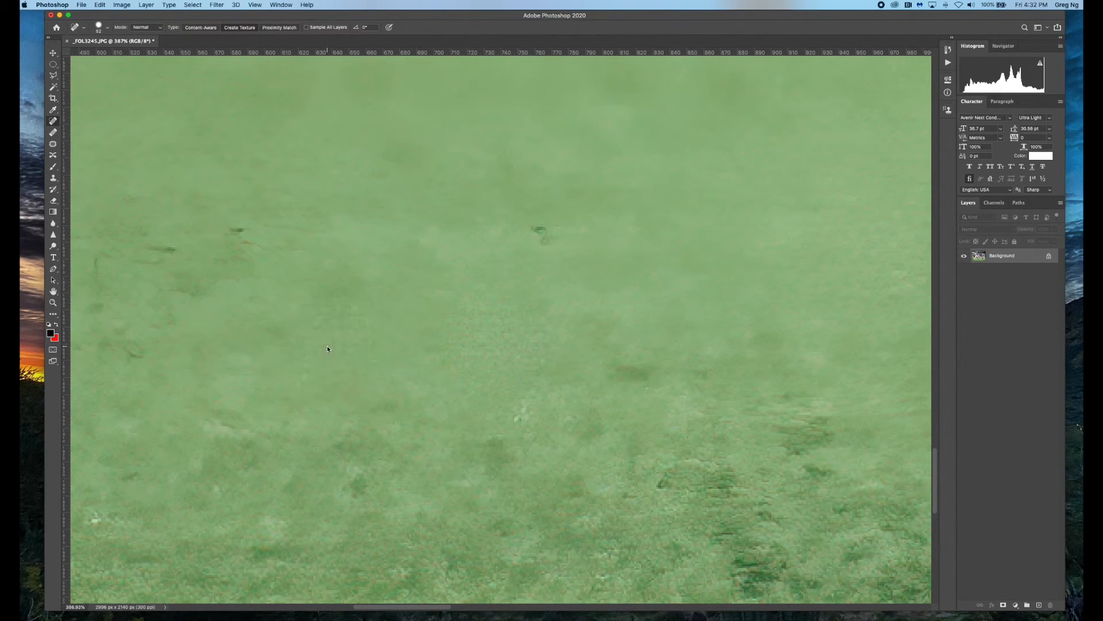
key("super+0")
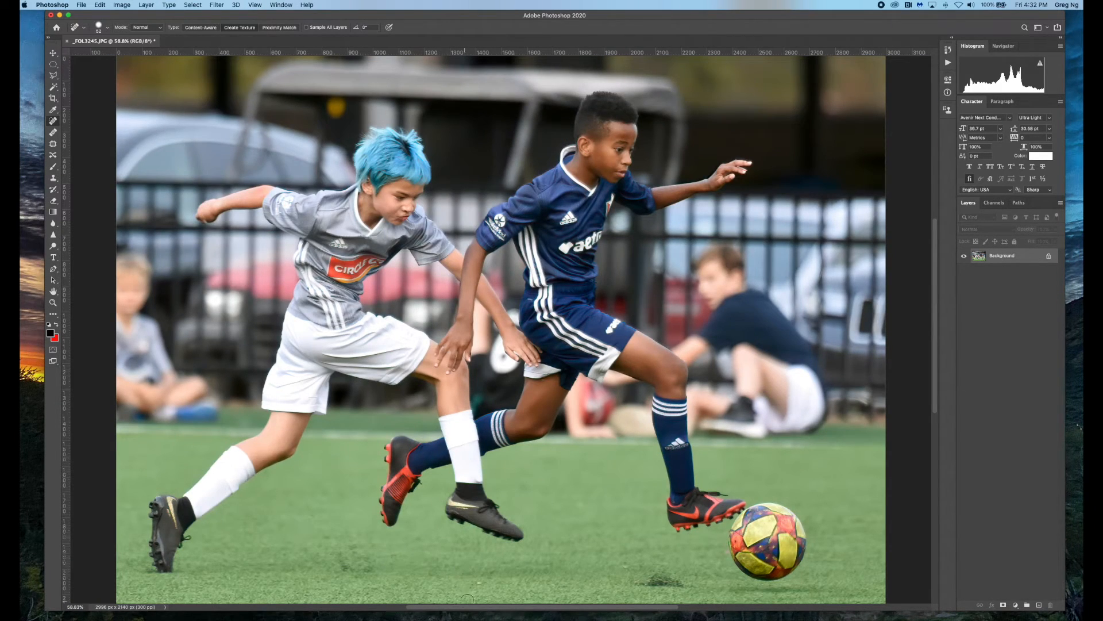
left_click(479, 583)
left_click(625, 566)
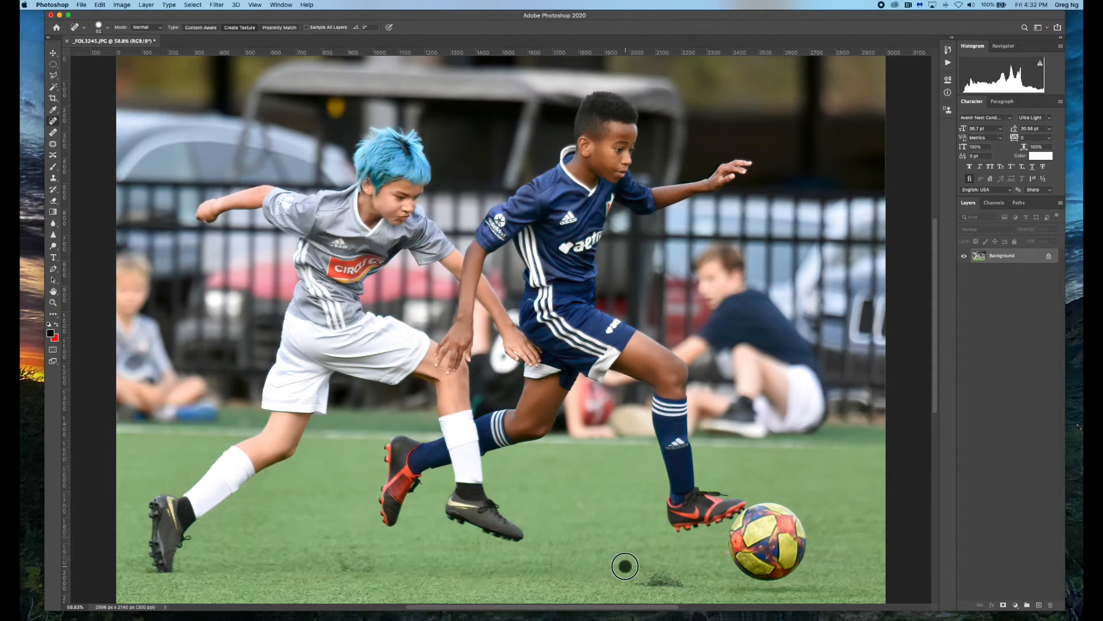
left_click(579, 504)
Try to heal the yellow spot behind the blue-haired player with a 108 px Spot Healing Brush, and undo it.
left_click(53, 302)
left_click(390, 346, "alt")
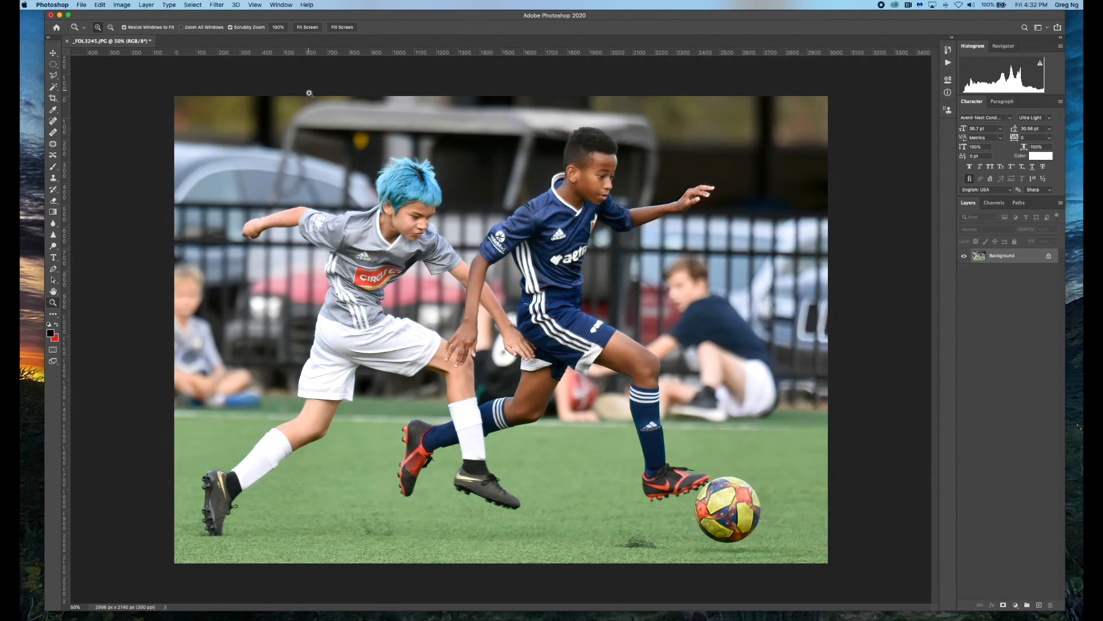
left_click_drag(345, 128, 396, 157)
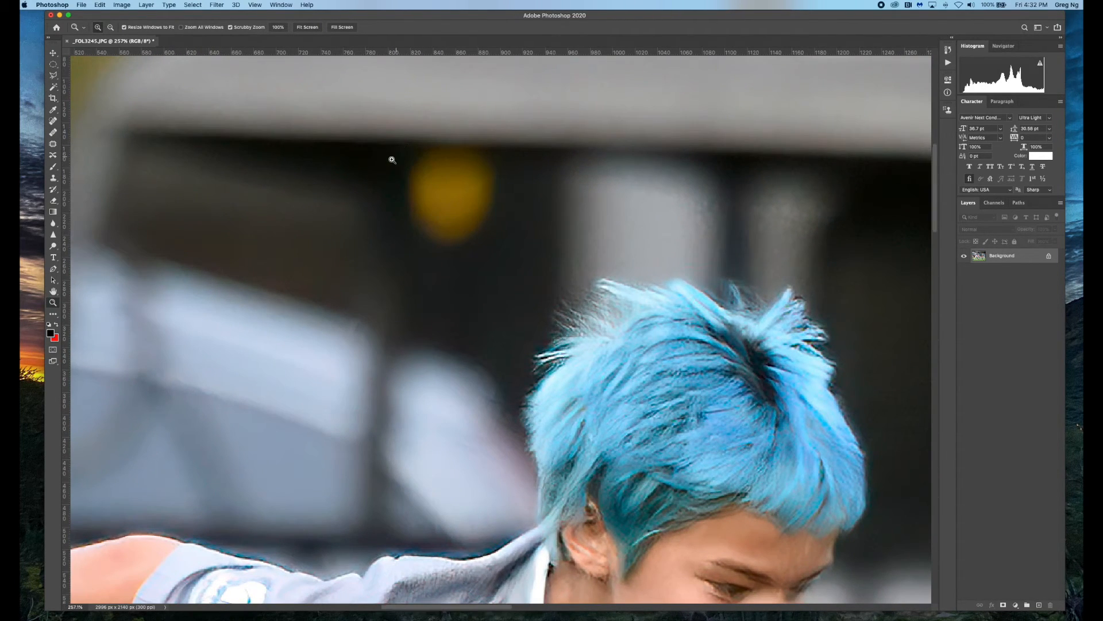
scroll(389, 161, "right", 5)
scroll(389, 161, "up", 2)
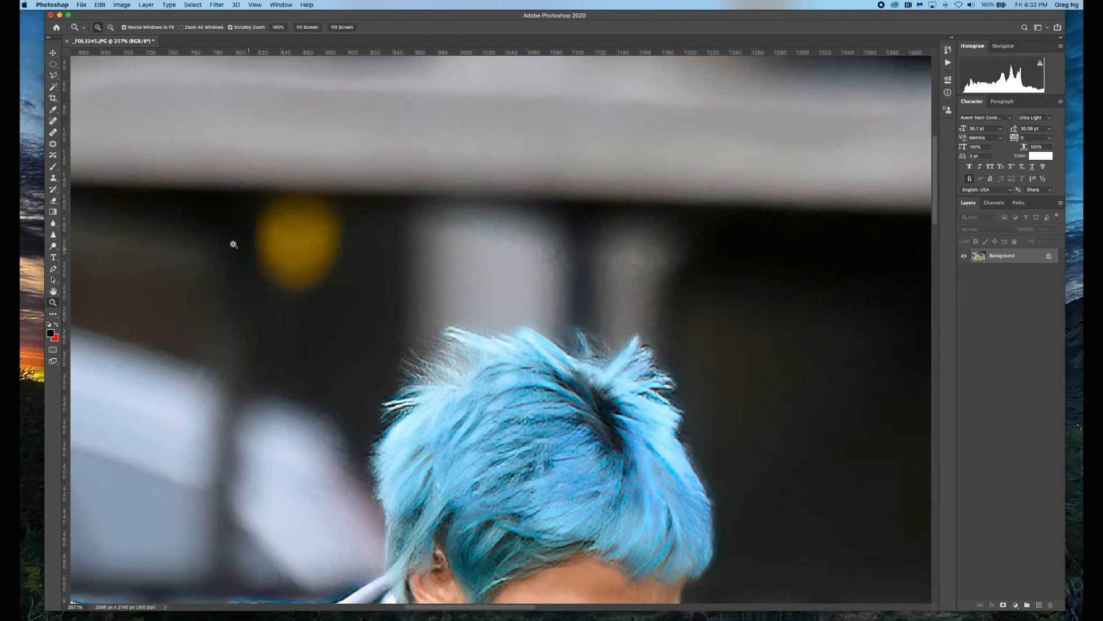
left_click(54, 121)
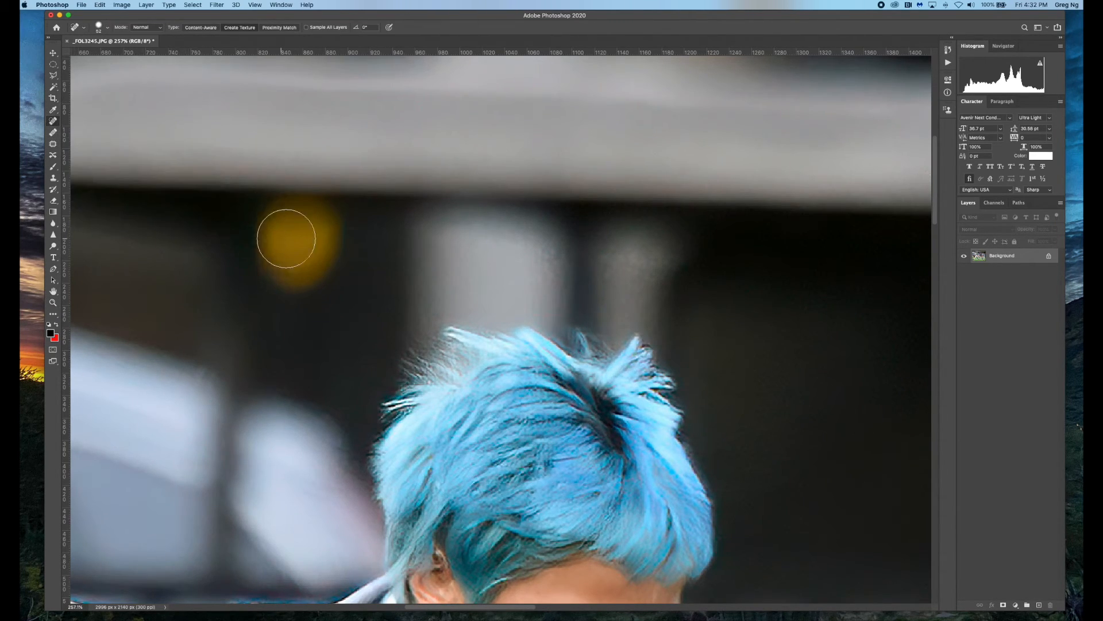
right_click(296, 241)
left_click(340, 256)
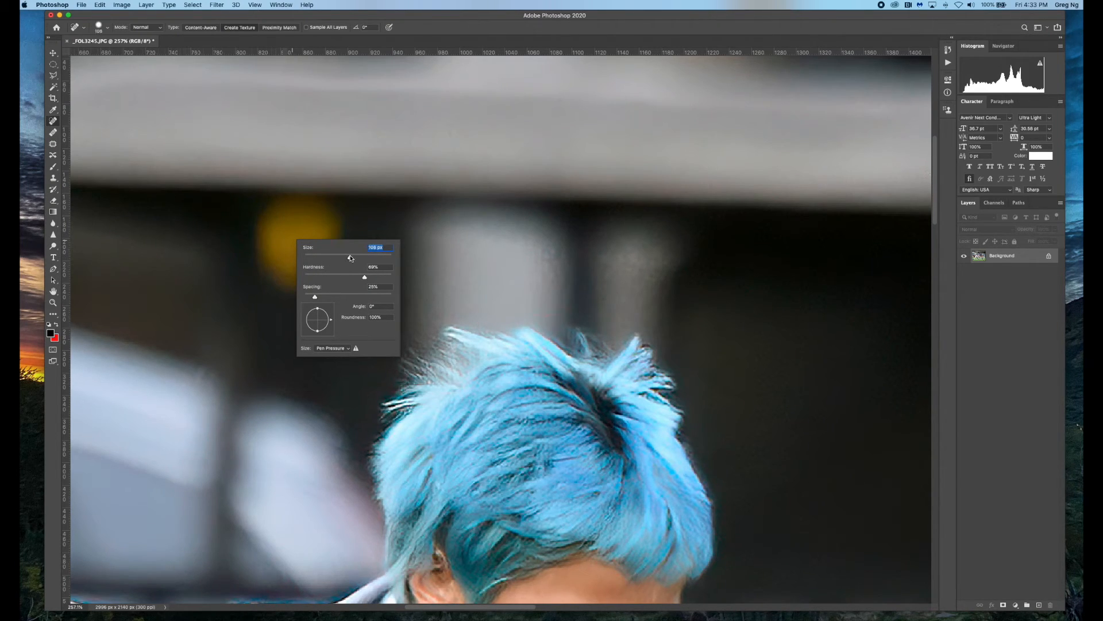
left_click(292, 243)
left_click(294, 244)
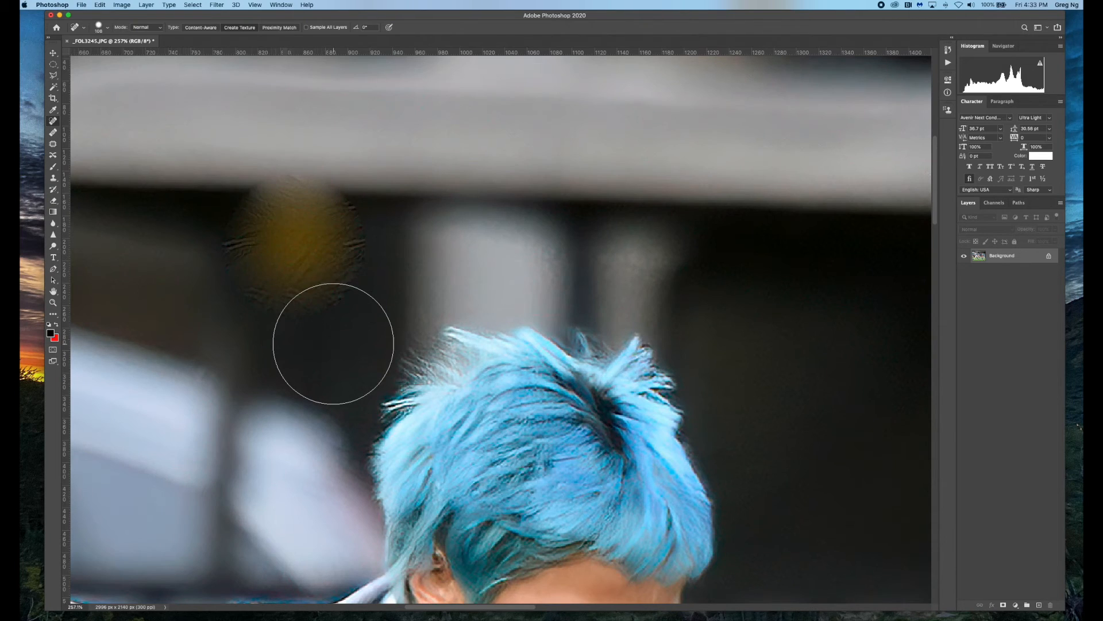
key("super+z")
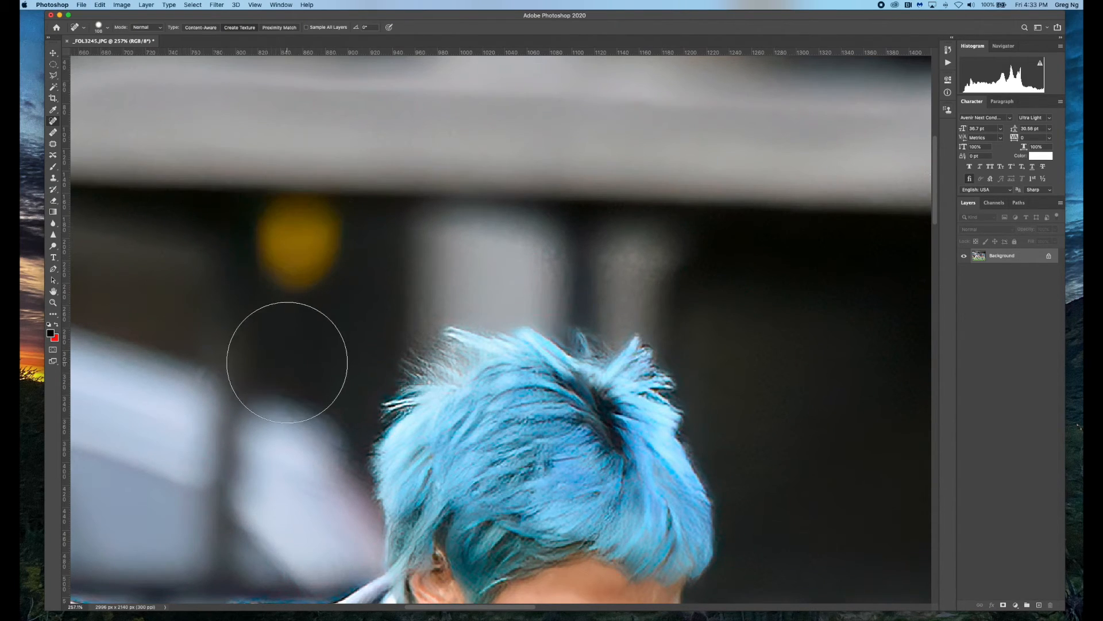
Clone the dark background and canopy edge over part of the yellow spot with the Clone Stamp.
left_click(53, 56)
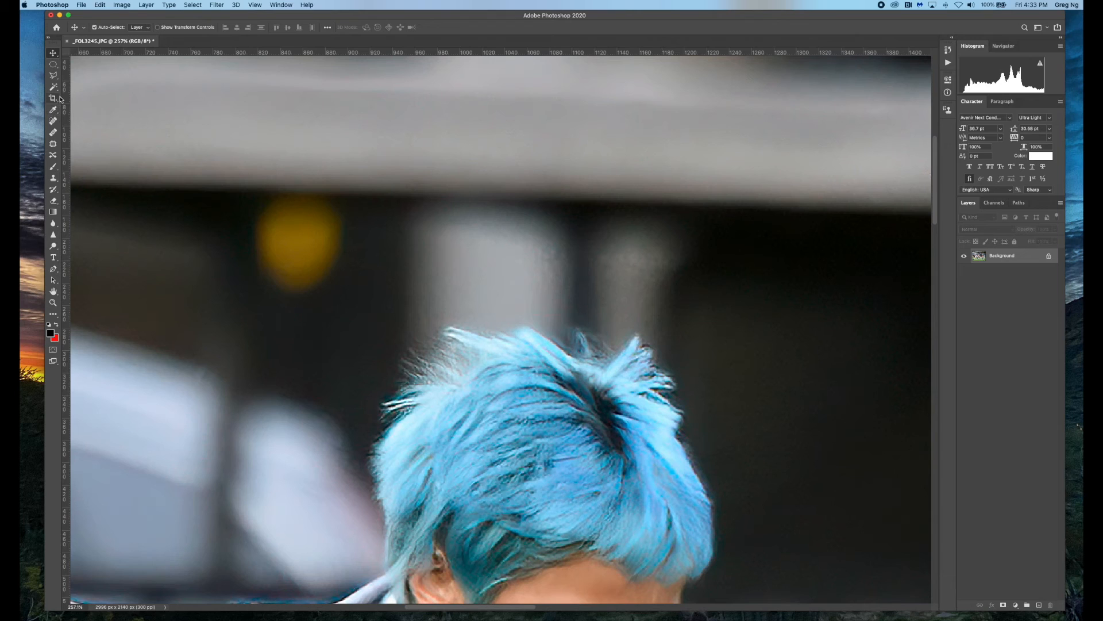
left_click(54, 178)
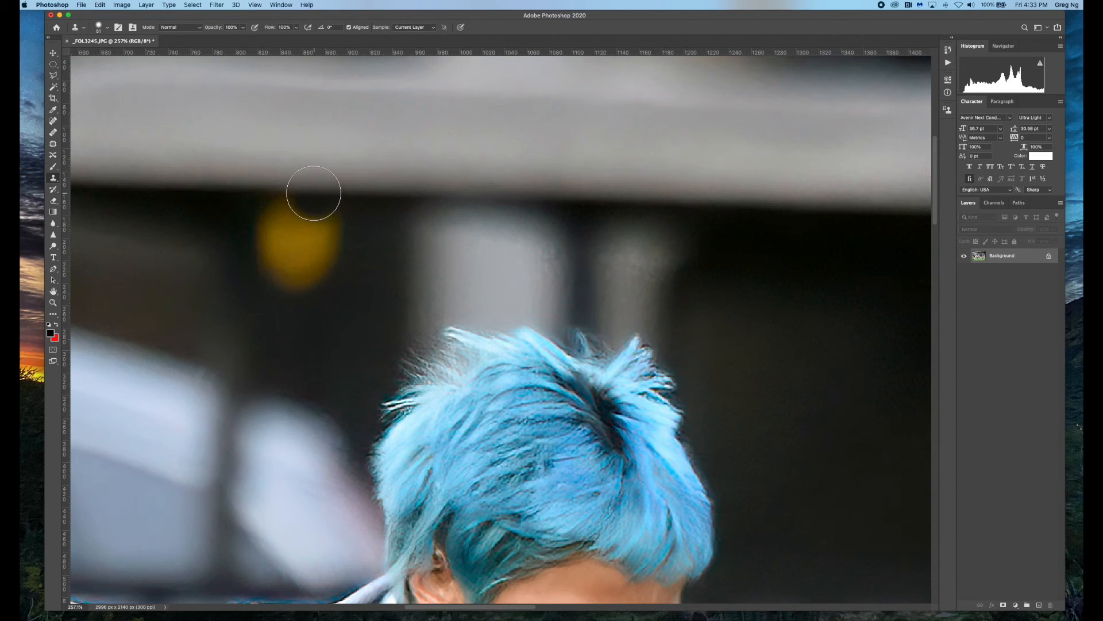
left_click(309, 193)
mouse_move(311, 193)
left_mouse_down()
mouse_move(323, 217)
mouse_move(313, 255)
mouse_move(300, 266)
mouse_move(283, 256)
mouse_move(268, 242)
mouse_move(295, 221)
mouse_move(363, 225)
left_mouse_up()
key("ctrl+z")
Reduce the Clone Stamp brush size and blend away the circular edge around the cloned patch using nearby dark background.
right_click(384, 227)
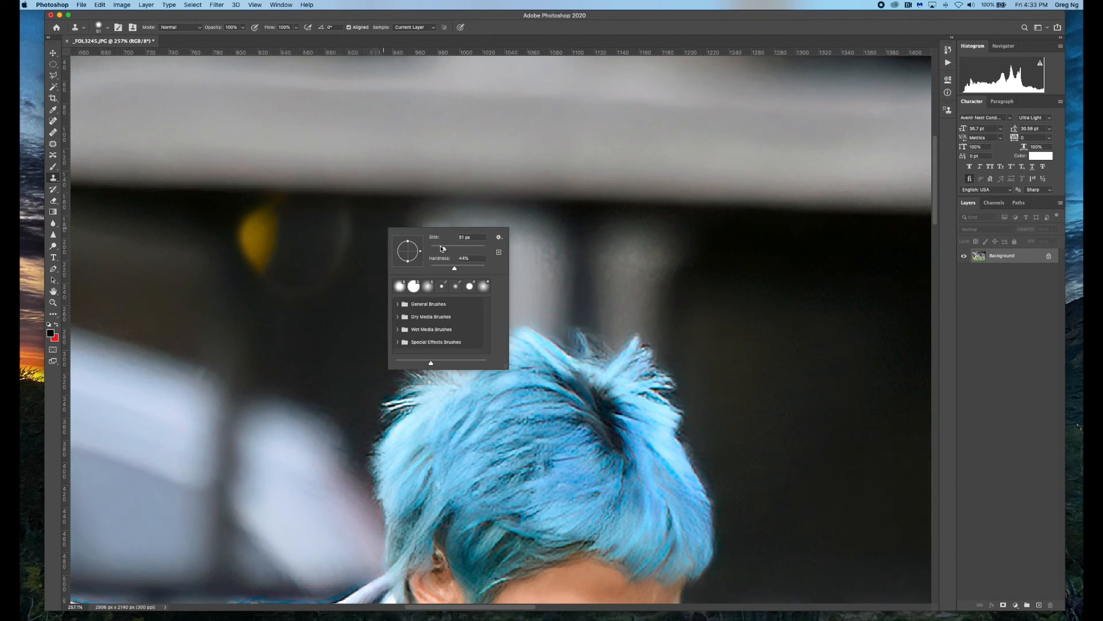
left_click(370, 232, "alt")
mouse_move(346, 233)
left_mouse_down()
mouse_move(343, 221)
mouse_move(335, 264)
left_mouse_up()
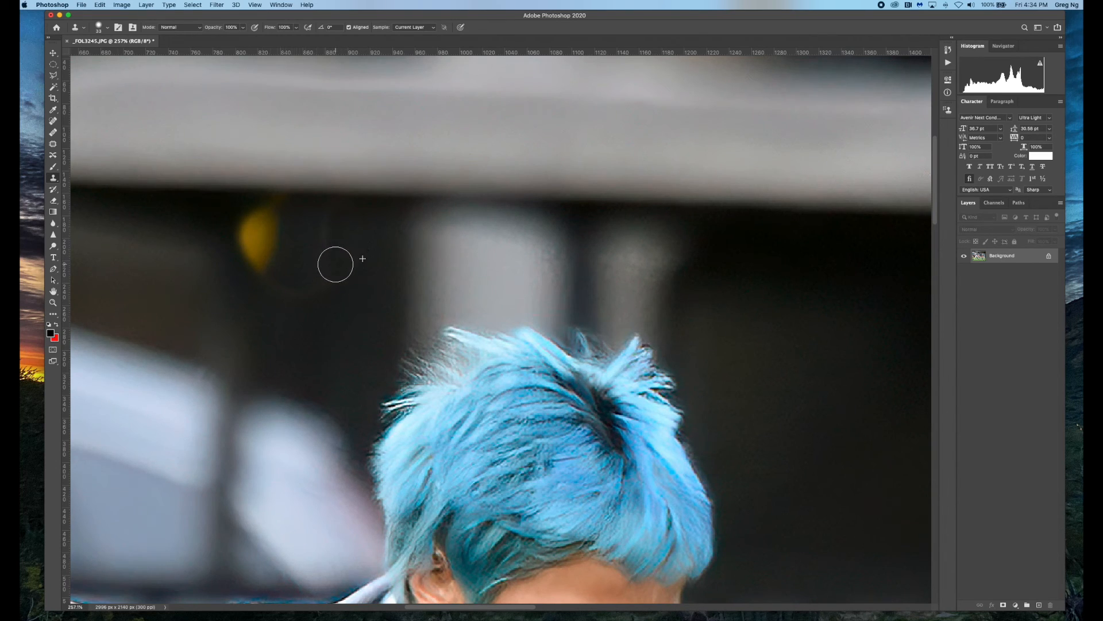
Clone dark background over the rest of the yellow spot and along the underside of the canopy.
left_click(360, 231, "alt")
left_click_drag(260, 270, 249, 246)
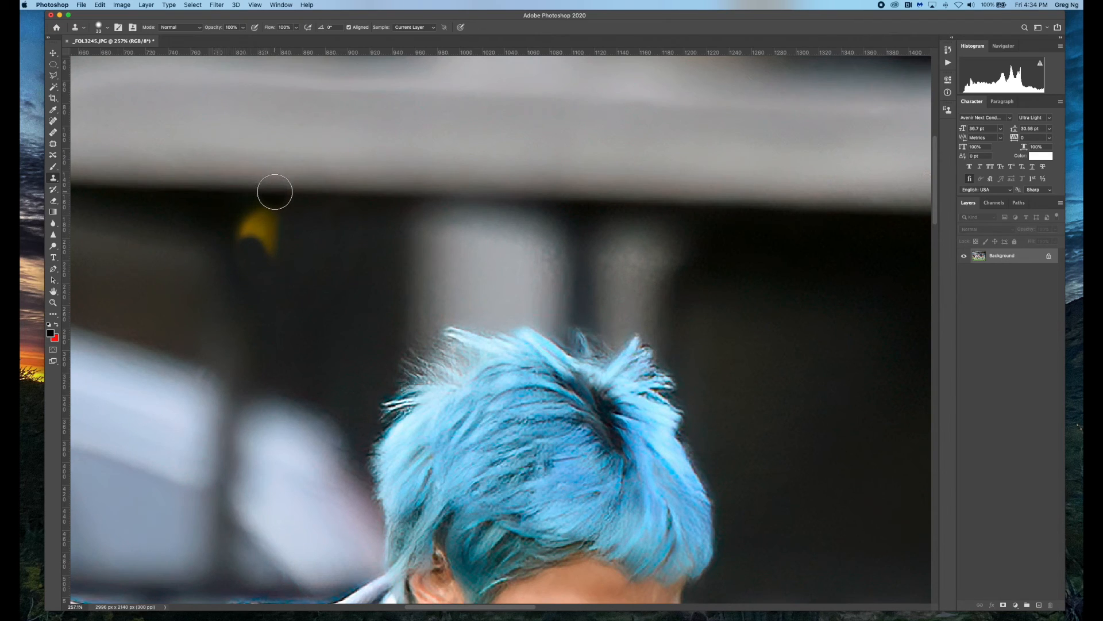
left_click_drag(274, 202, 237, 218)
mouse_move(328, 224)
left_mouse_down()
mouse_move(275, 222)
mouse_move(271, 251)
mouse_move(232, 226)
mouse_move(257, 230)
mouse_move(246, 237)
left_mouse_up()
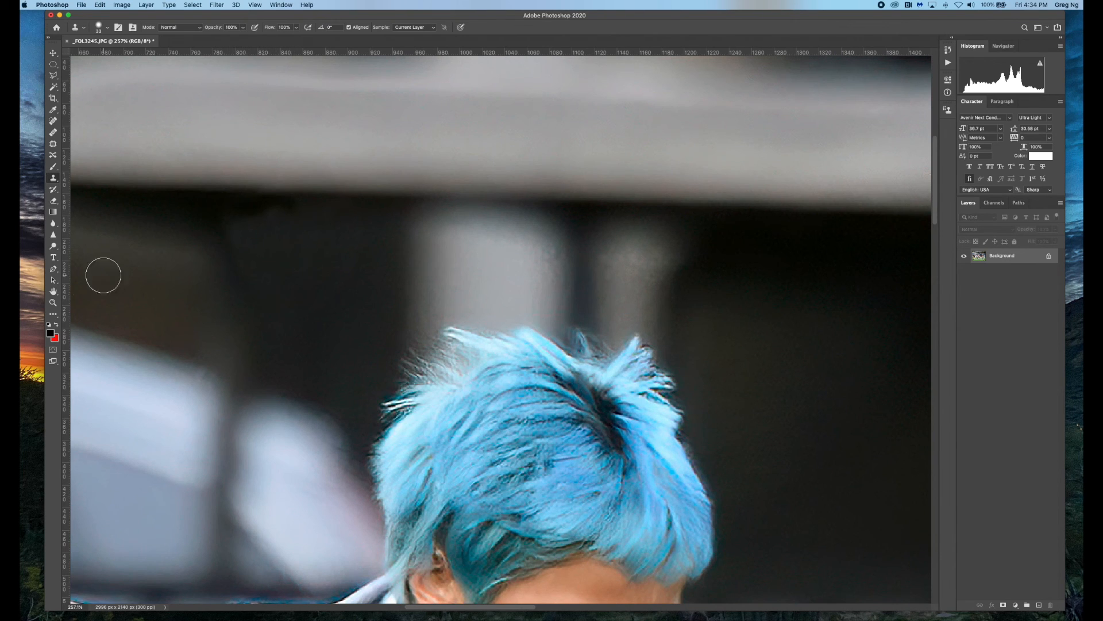
left_click(53, 303)
key("super+0")
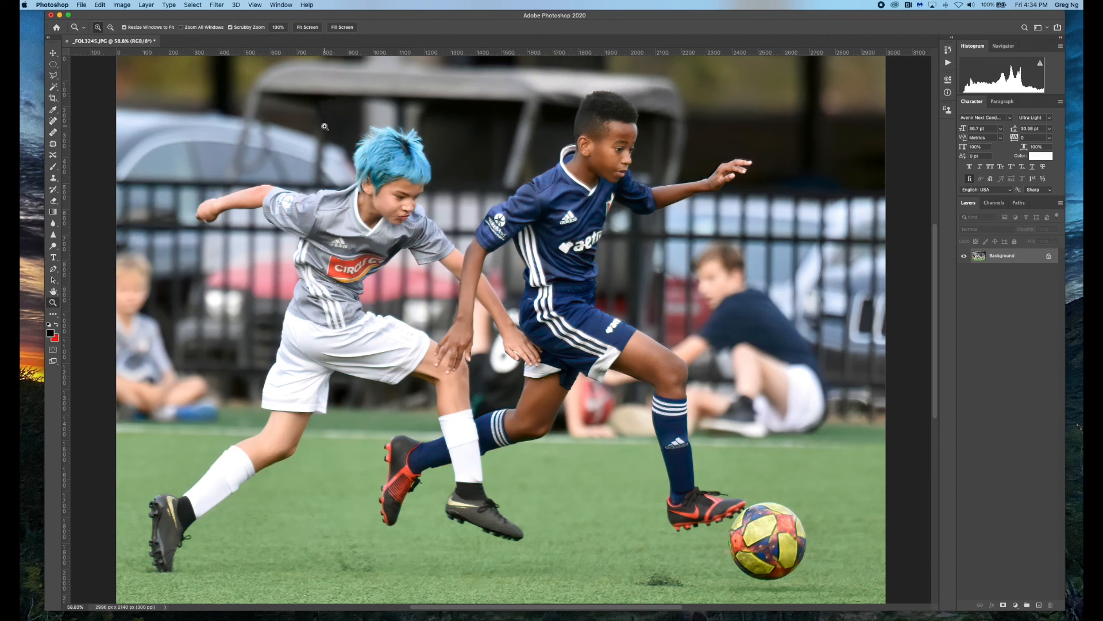
left_click(502, 271, "alt")
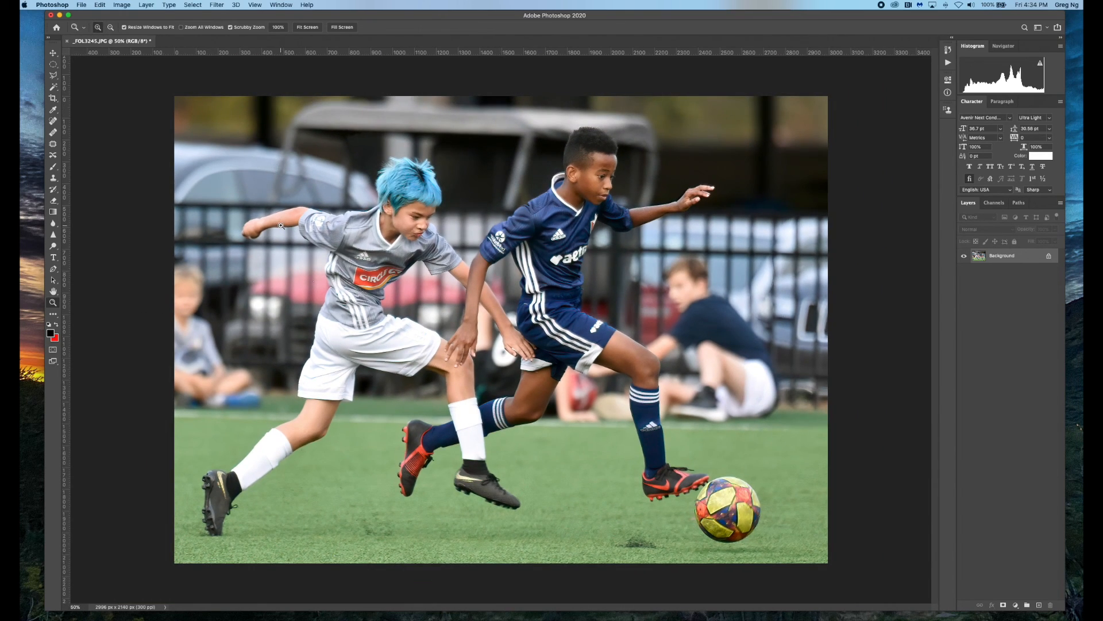